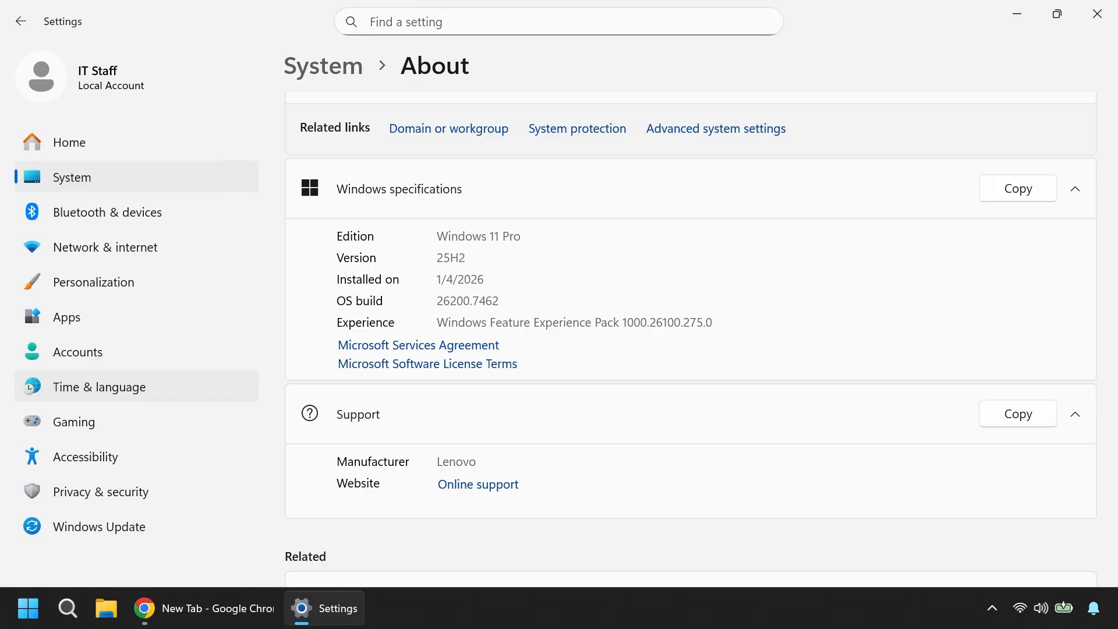
Open Windows Update and examine the failed security update's KB number and install error code.
click(120, 530)
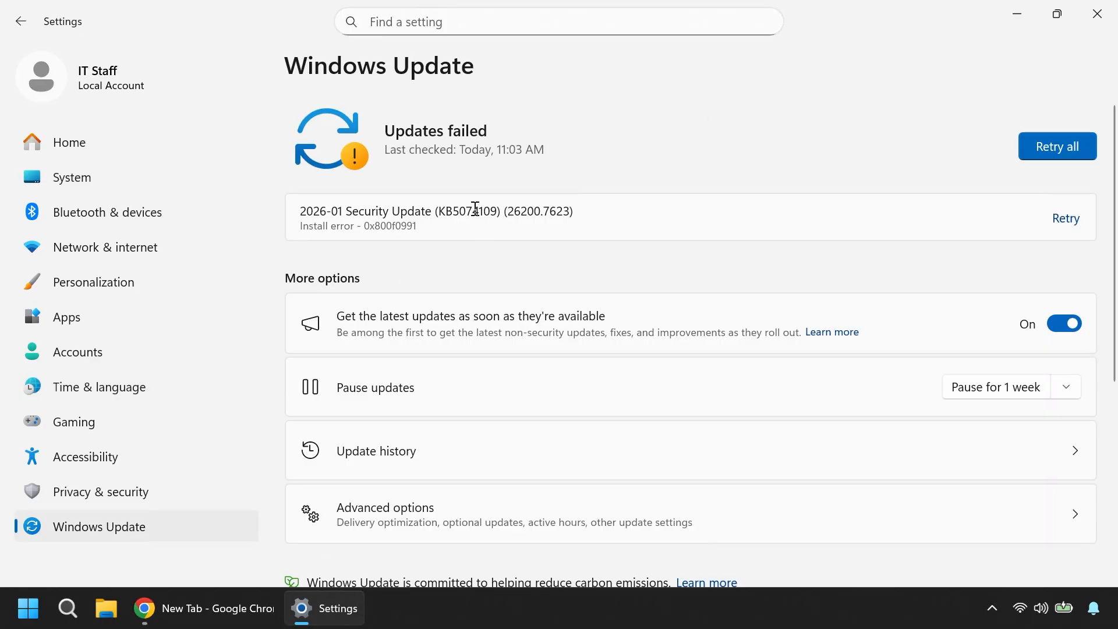
double_click(475, 210)
drag(436, 232, 298, 236)
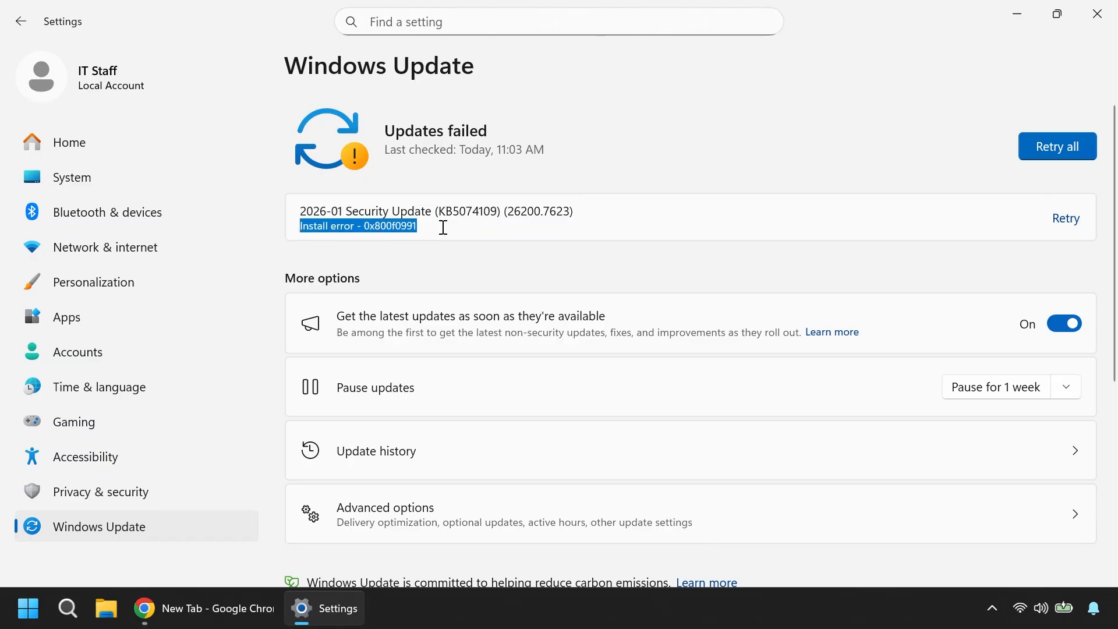
click(964, 216)
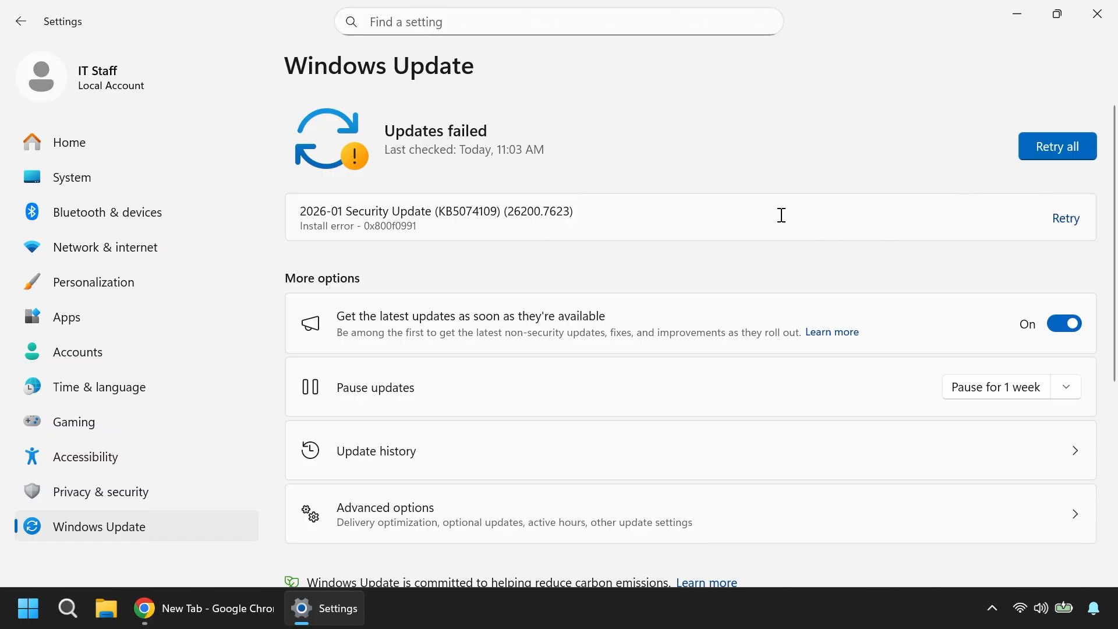
drag(423, 231, 297, 227)
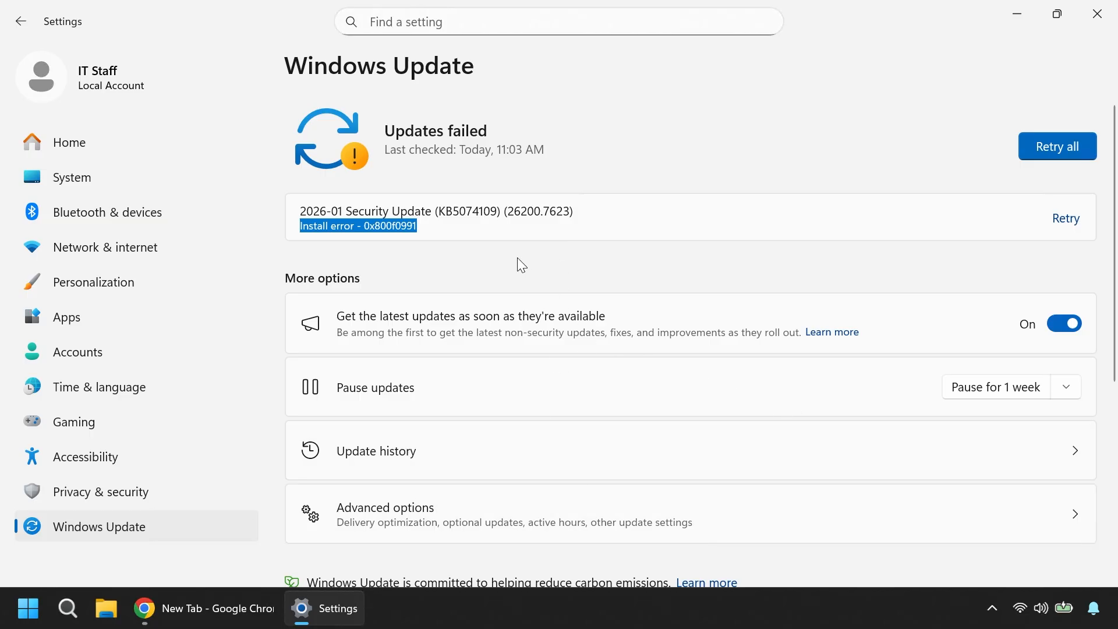
Copy the failed update's KB number, switch to Chrome and search Google for KB5074109.
double_click(482, 213)
right_click(481, 215)
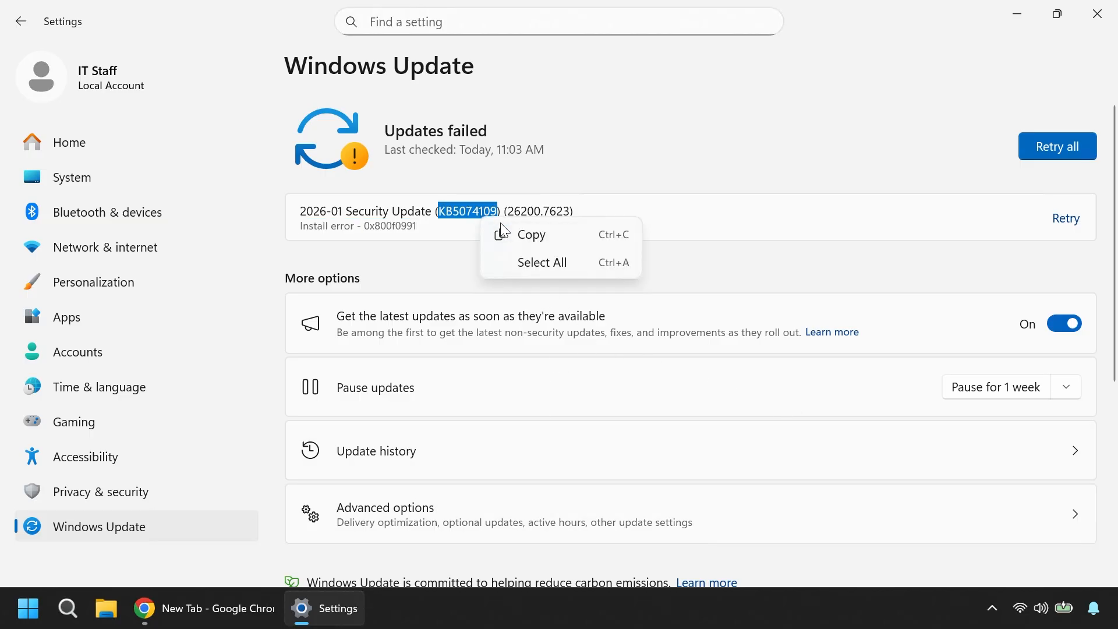
click(526, 233)
click(187, 608)
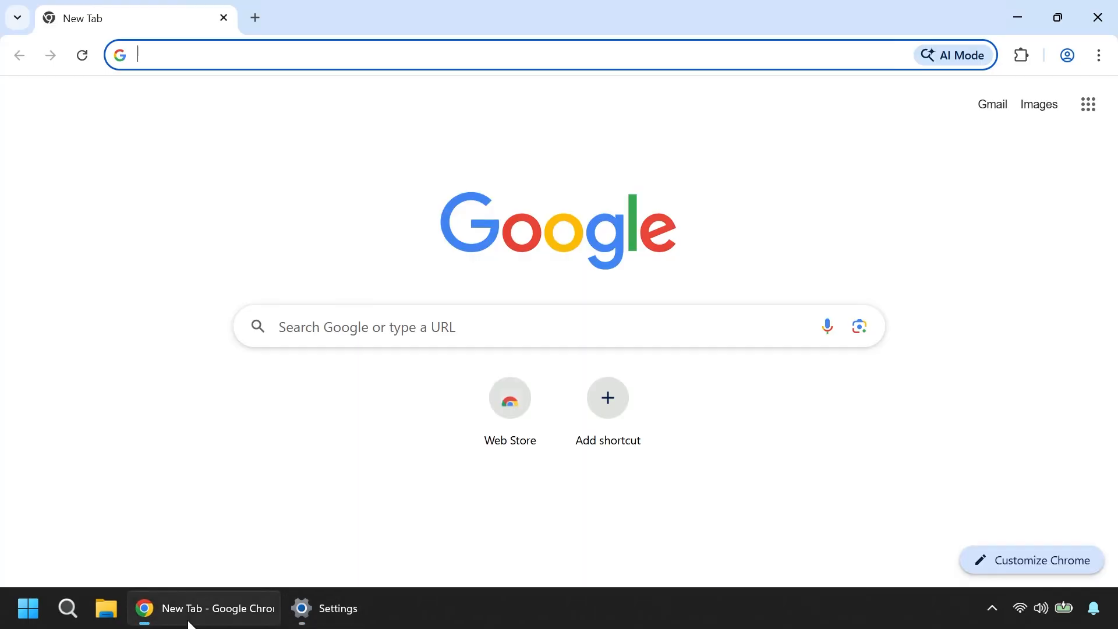
click(402, 329)
key(ctrl+v)
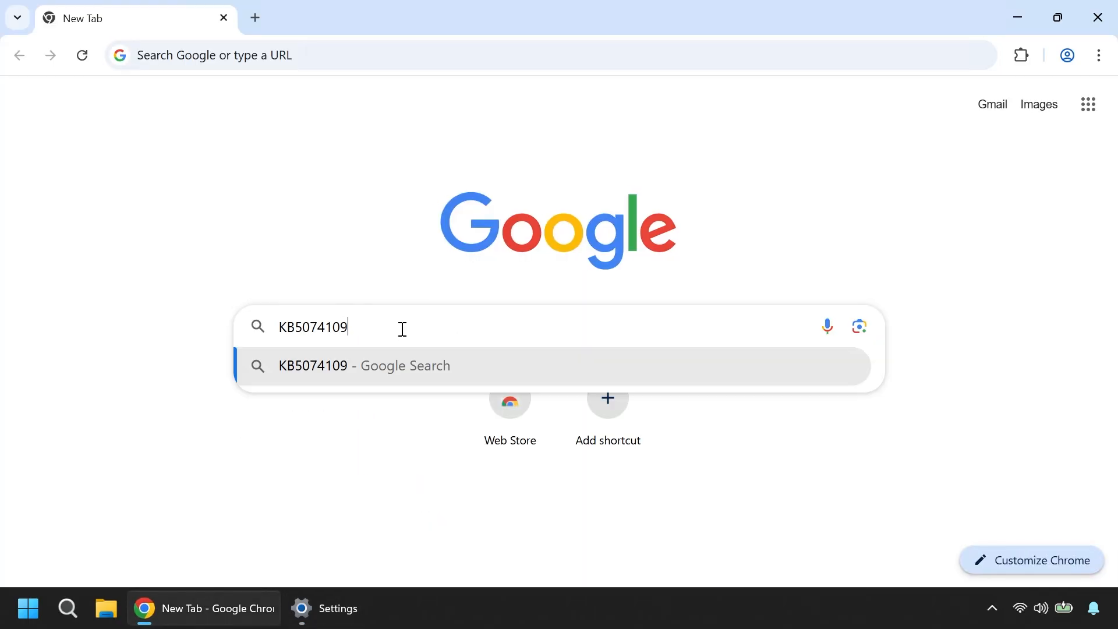
key(Return)
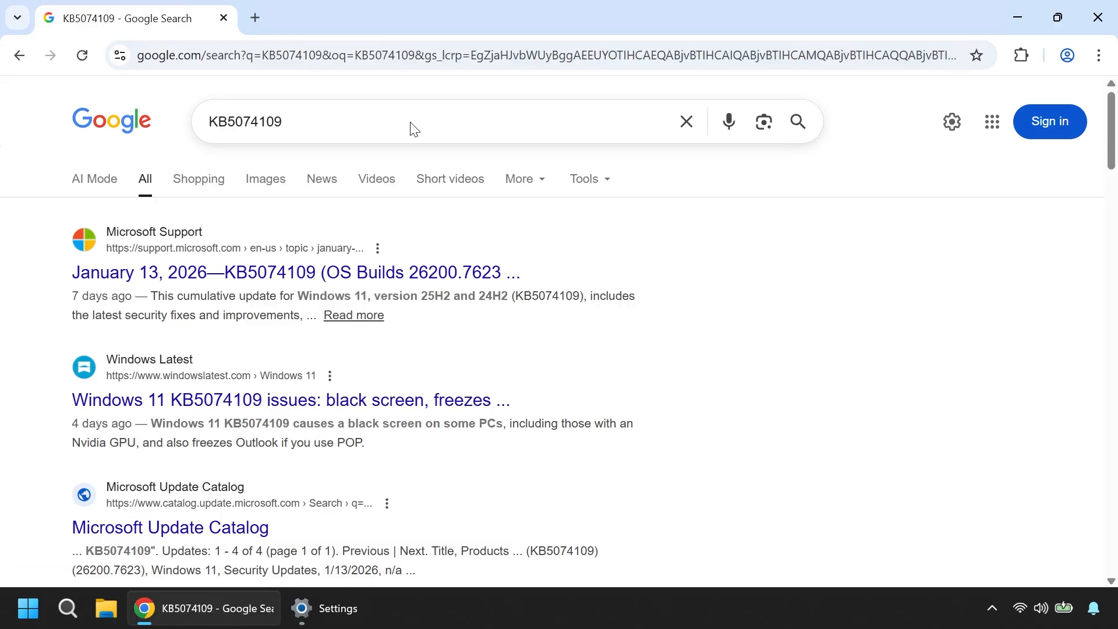
Refine the Google search to "KB5074109 catalog download" and open the Microsoft Update Catalog result.
click(414, 128)
text(catag)
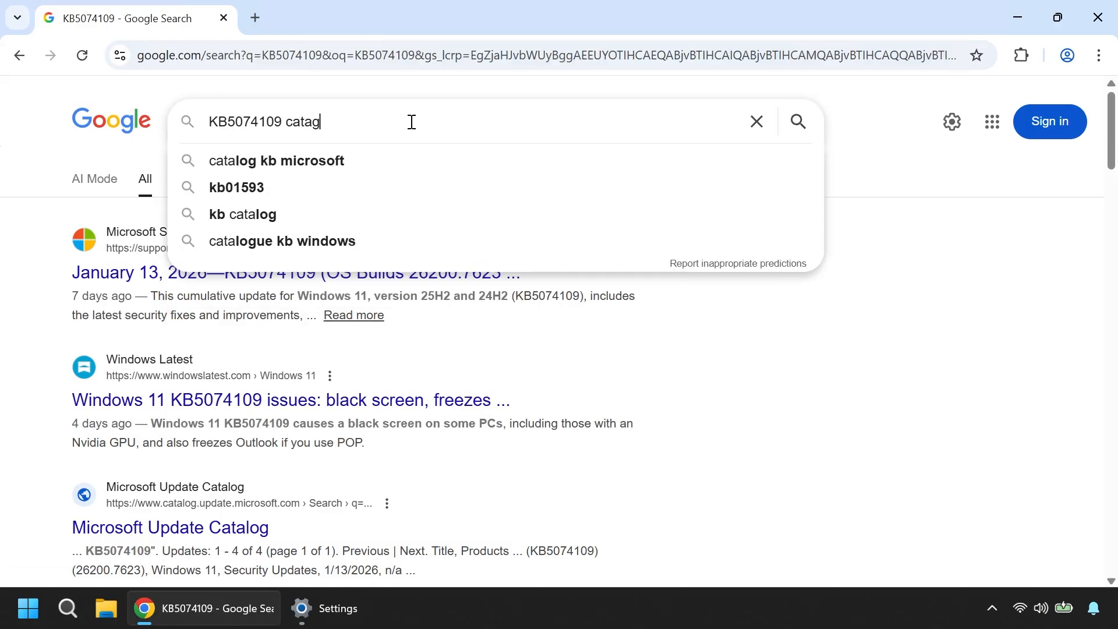
text(o)
key(BackSpace)
key(BackSpace)
text(log download)
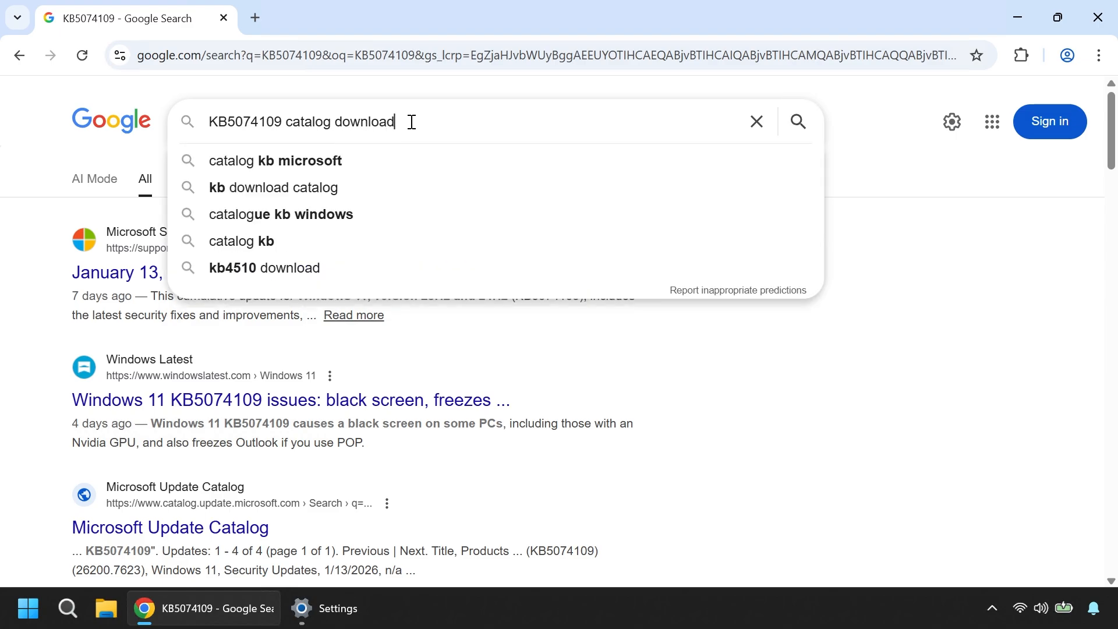
key(Return)
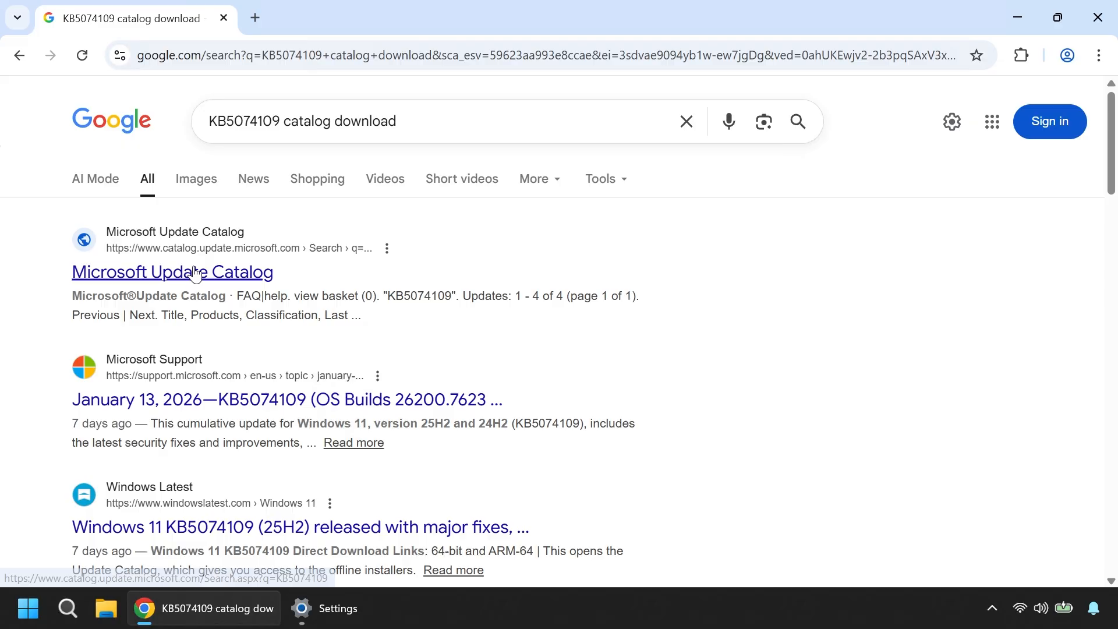
click(216, 276)
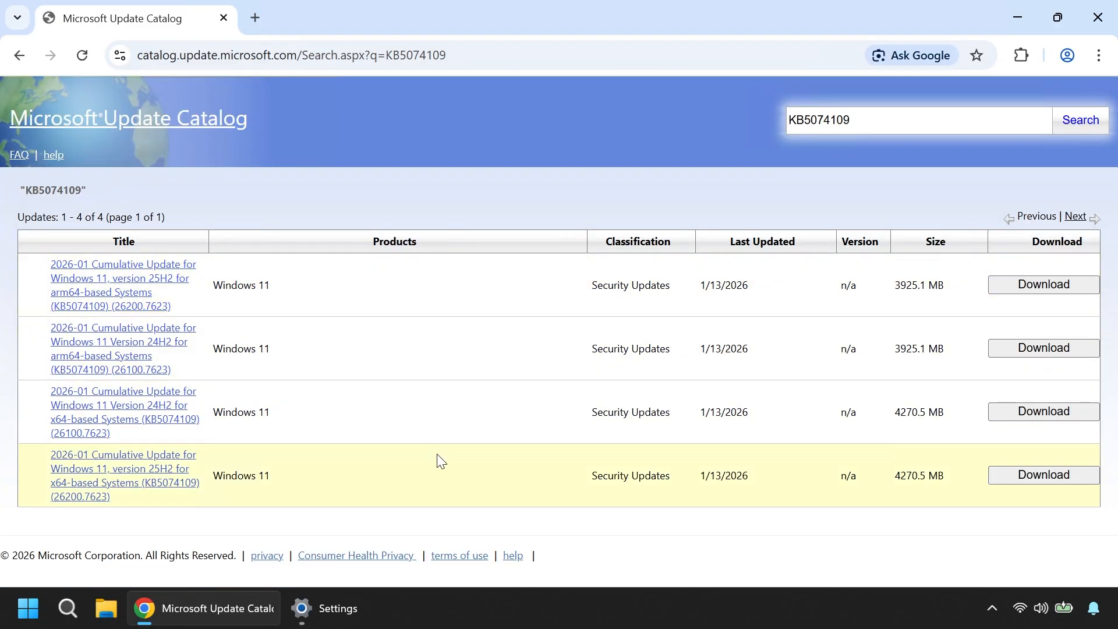
View the package details of the Windows 11 version 25H2 x64 update and open the update that replaces it, KB5077744.
drag(981, 120, 707, 127)
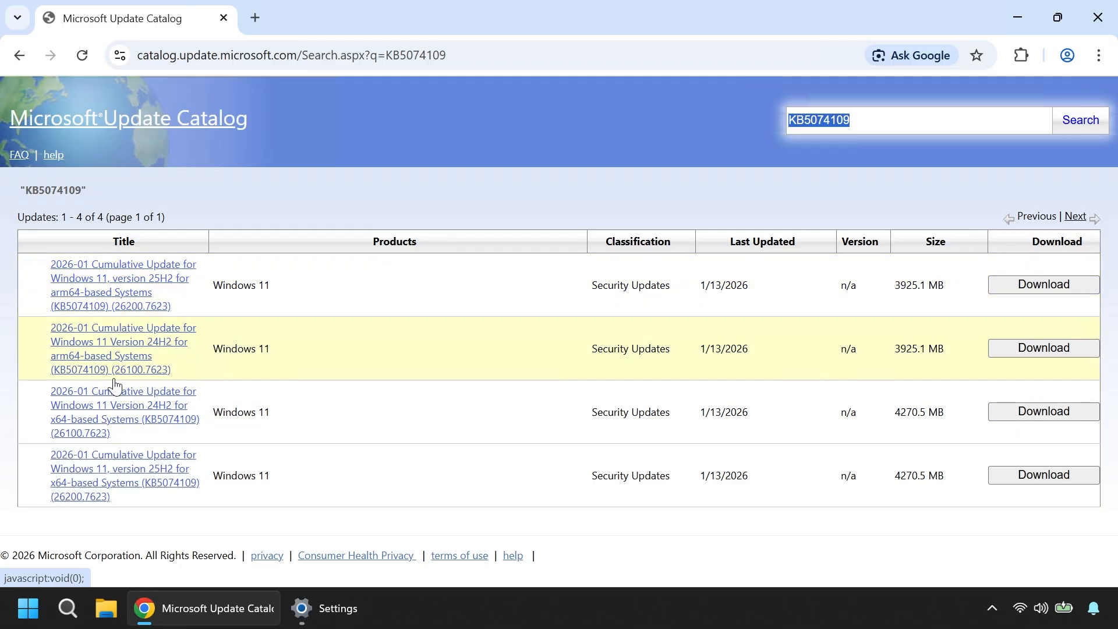
click(154, 490)
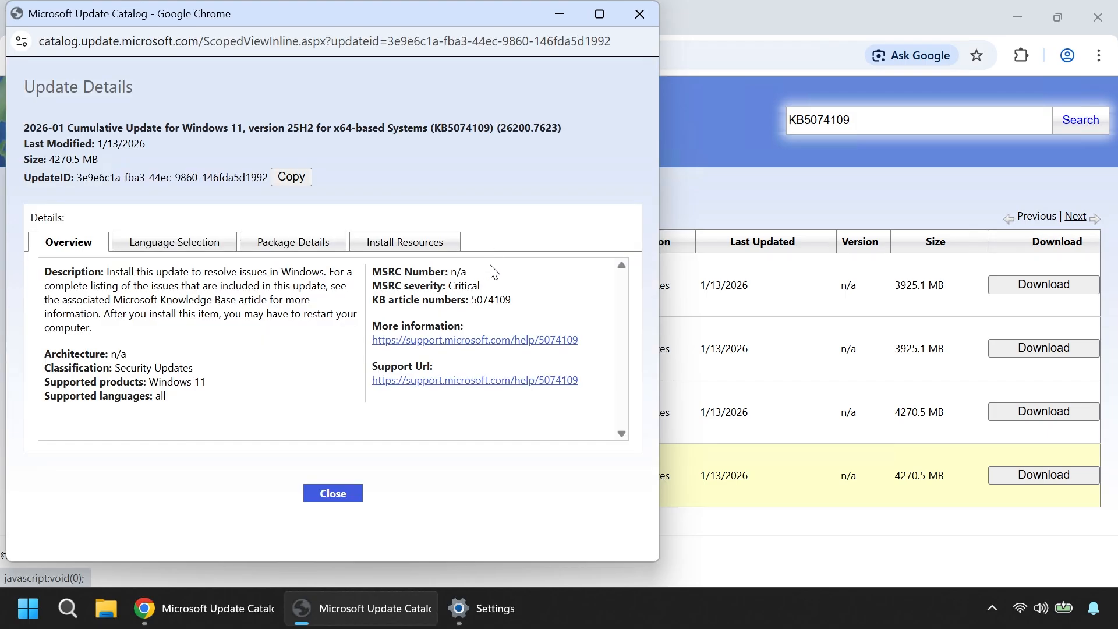
click(291, 244)
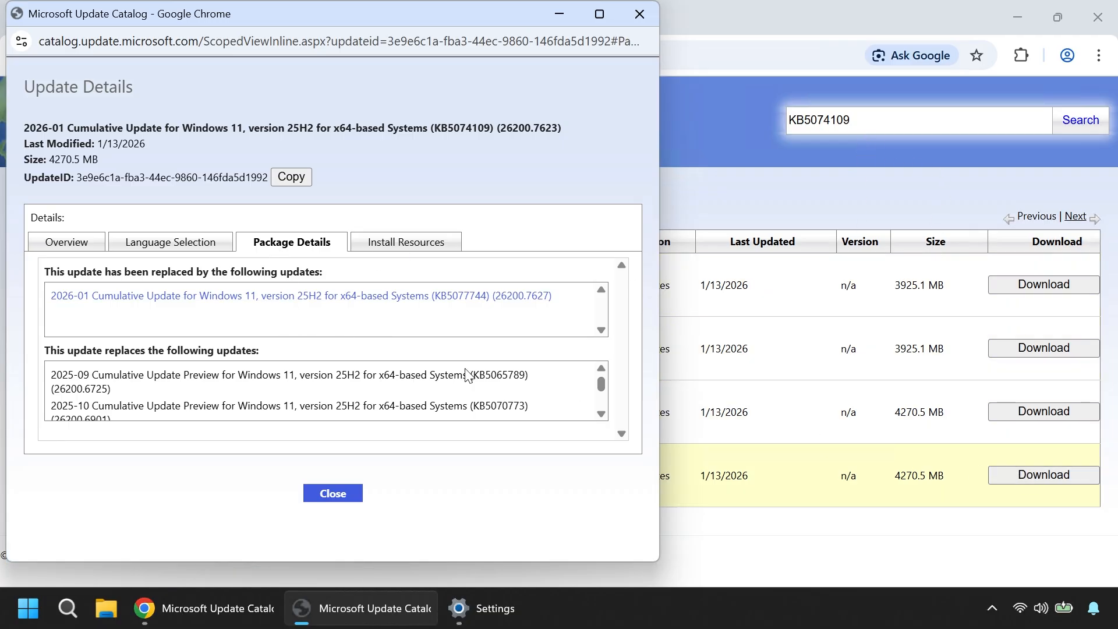
click(440, 304)
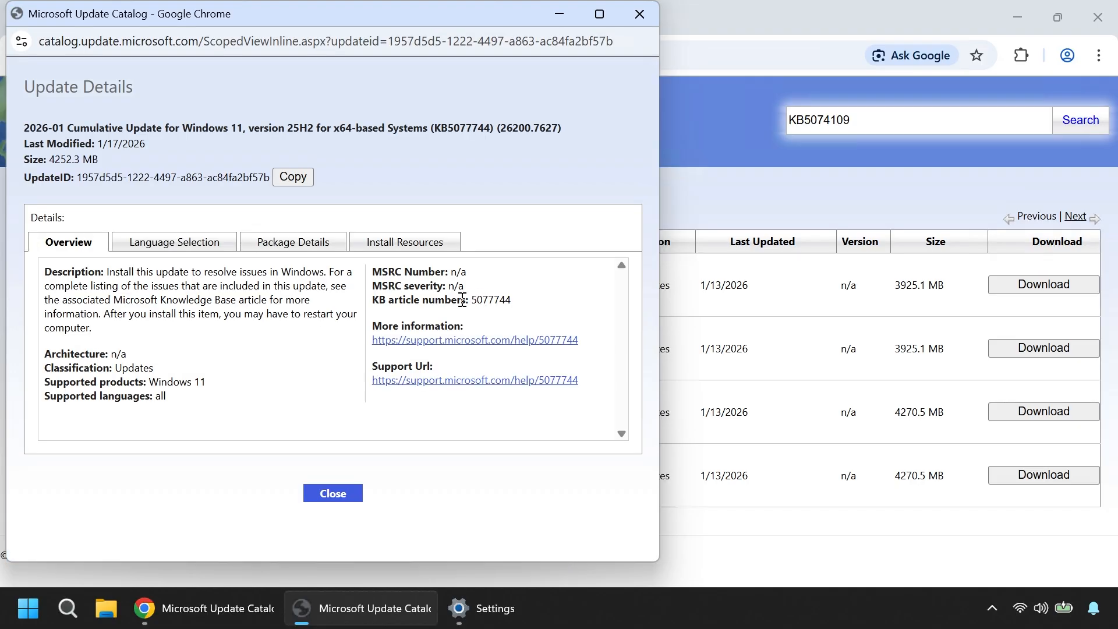
Copy the KB number KB5077744 from the replacement update's title and close the update details window.
triple_click(462, 124)
click(463, 156)
double_click(461, 128)
right_click(460, 129)
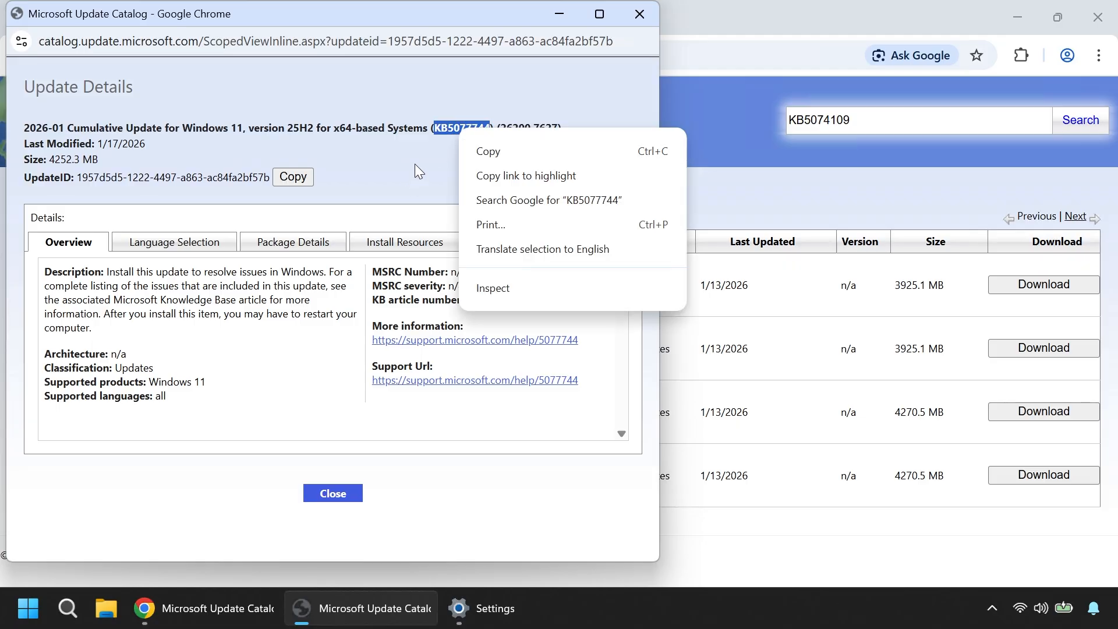
click(491, 152)
right_click(463, 127)
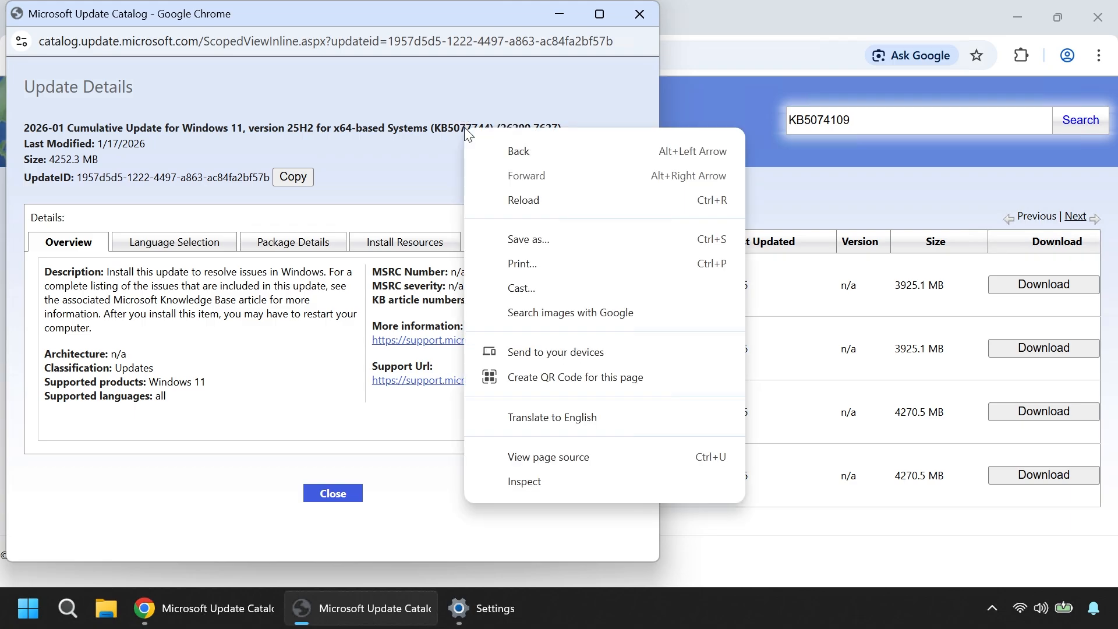
click(463, 127)
double_click(461, 127)
right_click(461, 128)
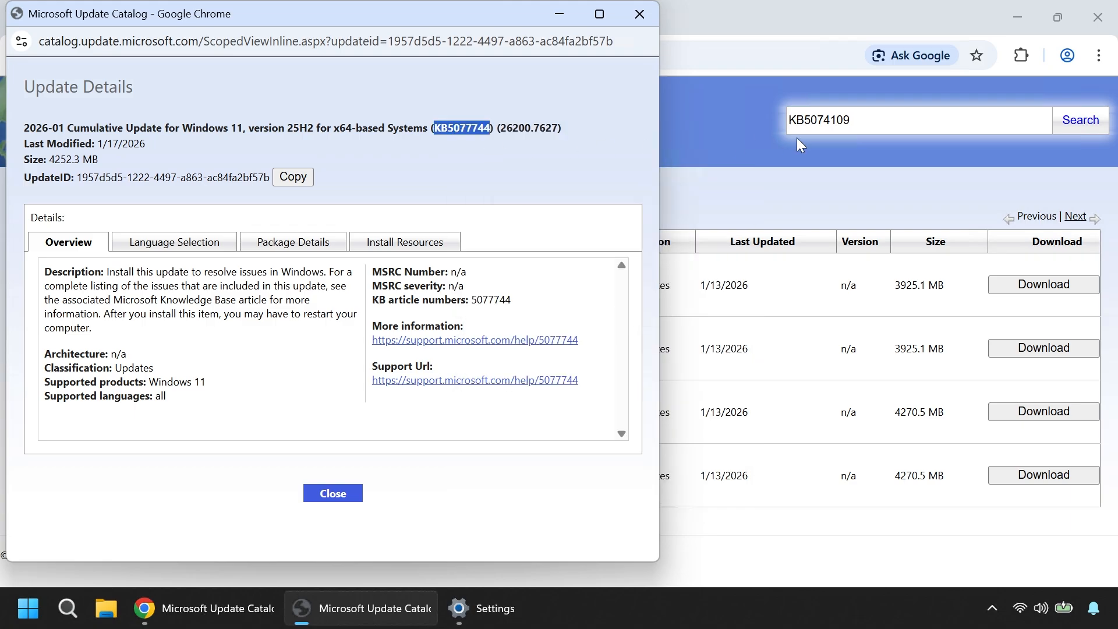
click(645, 24)
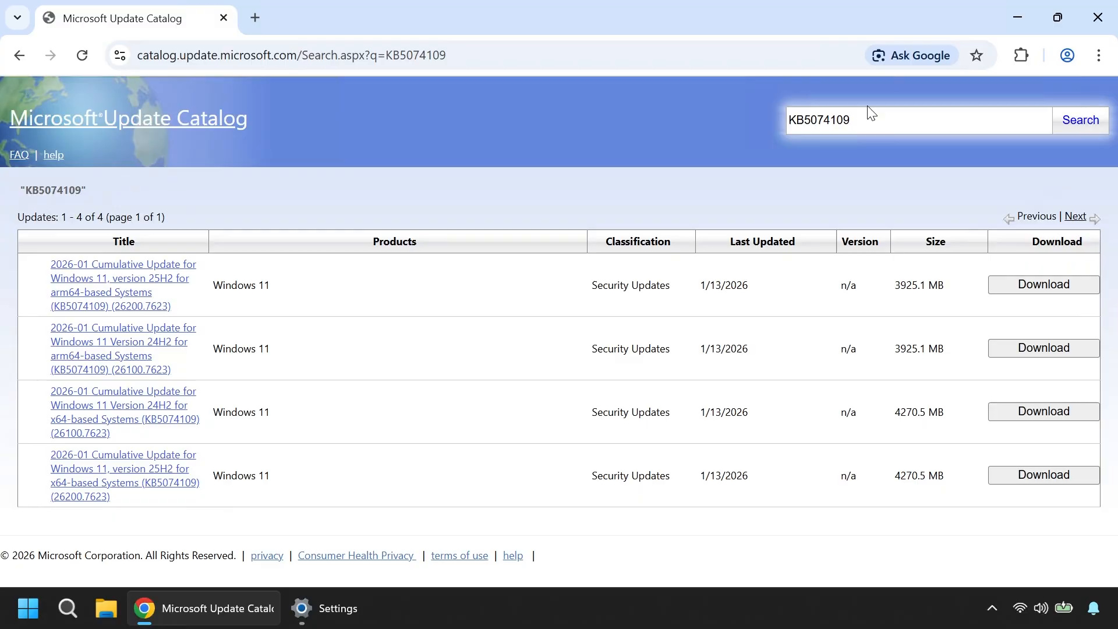
Search the Update Catalog for KB5077744 and check the last updated date of the Version 24H2 x64 entry.
double_click(878, 120)
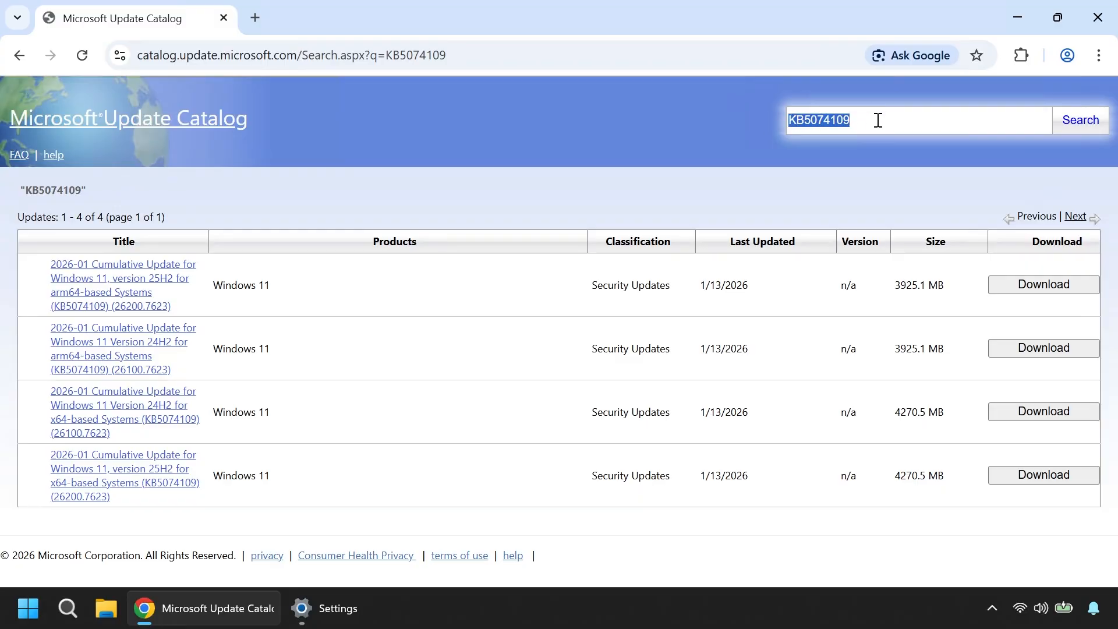
key(ctrl+v)
key(Return)
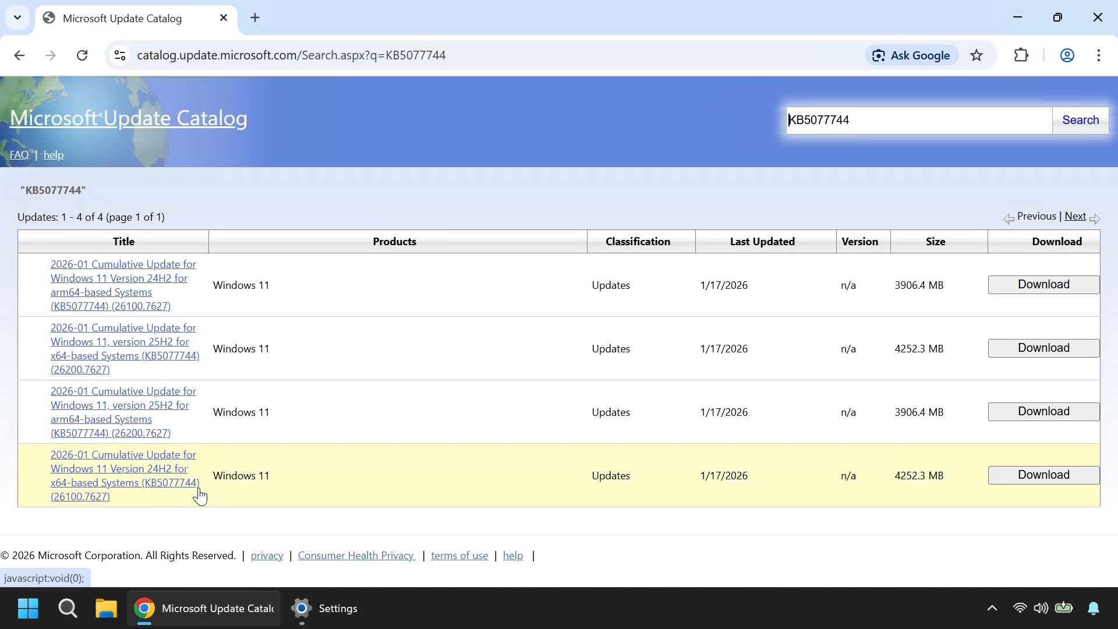
drag(753, 481, 705, 475)
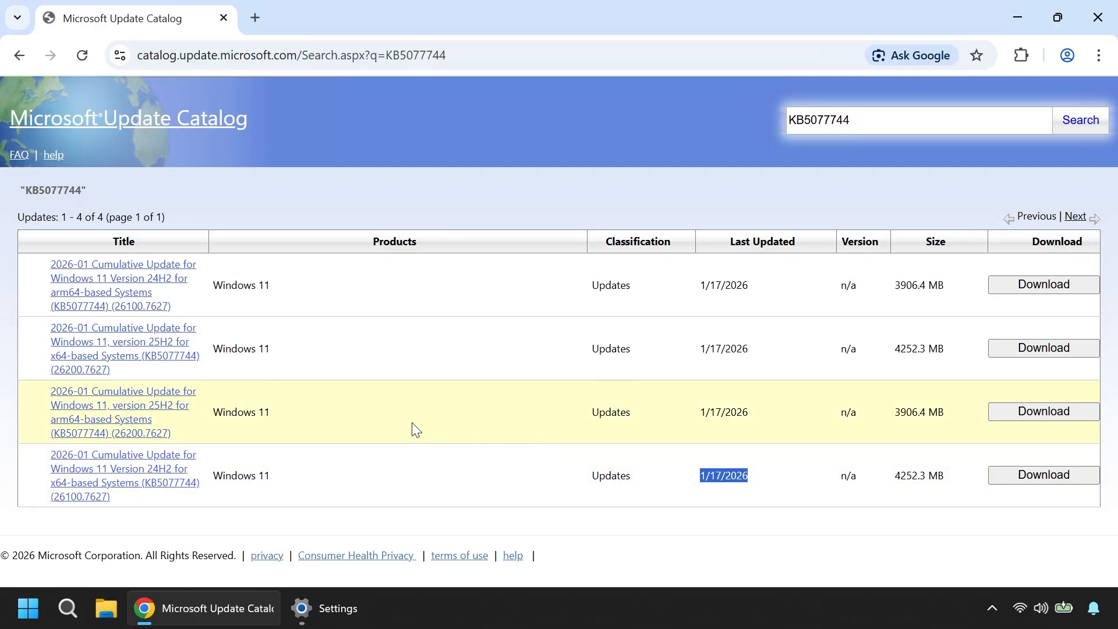
click(295, 524)
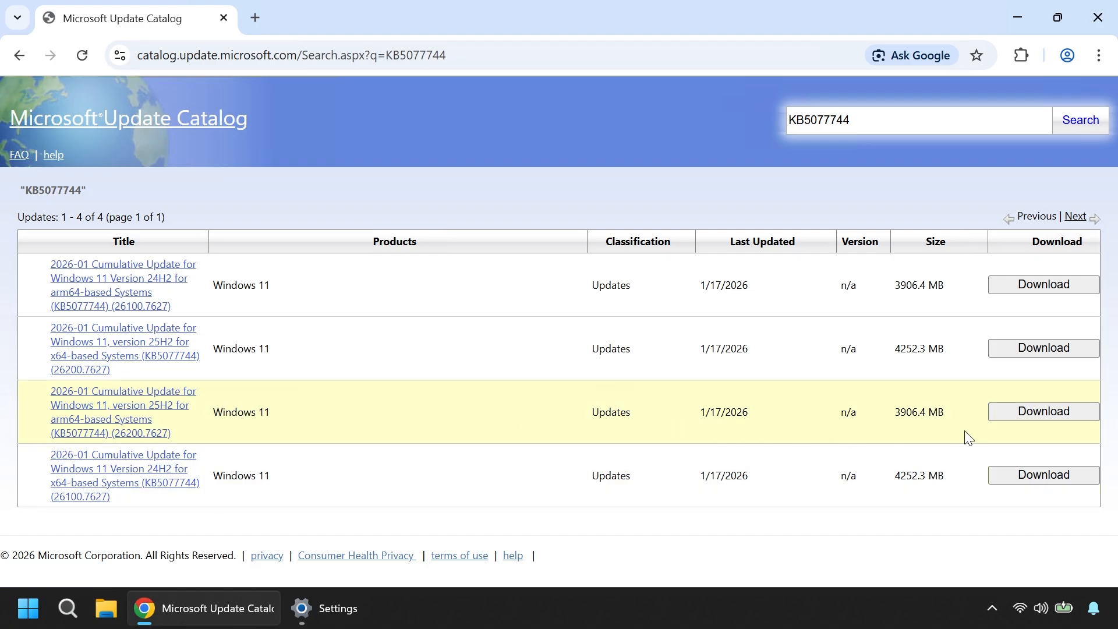
Download the kb5077744 and kb5043080 .msu files for Windows 11 version 25H2 arm64 and check the download progress.
click(1037, 421)
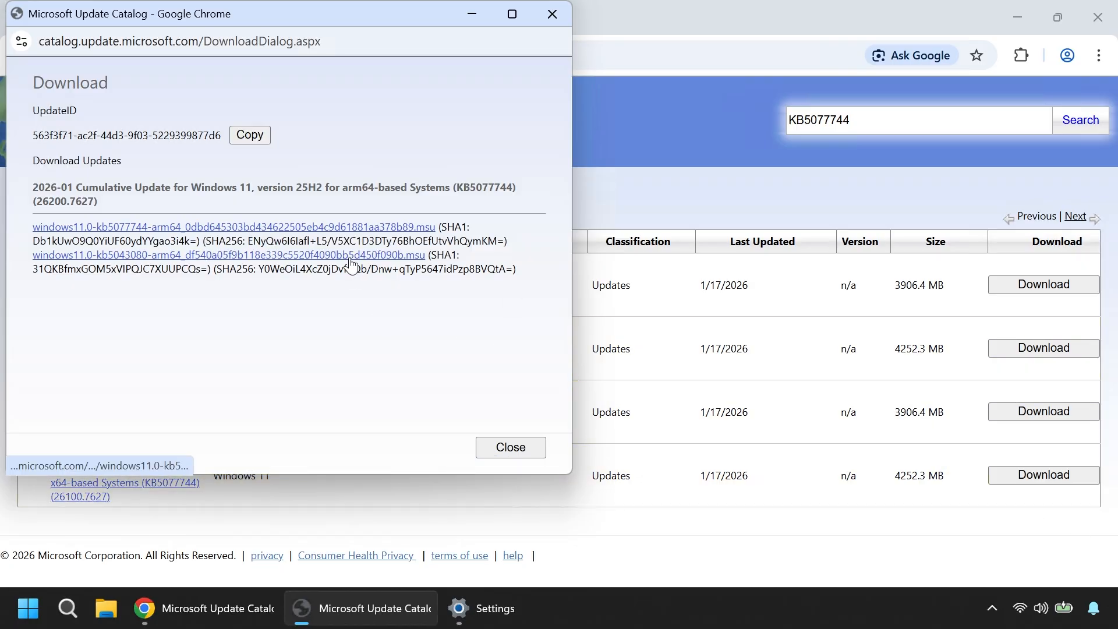
click(350, 231)
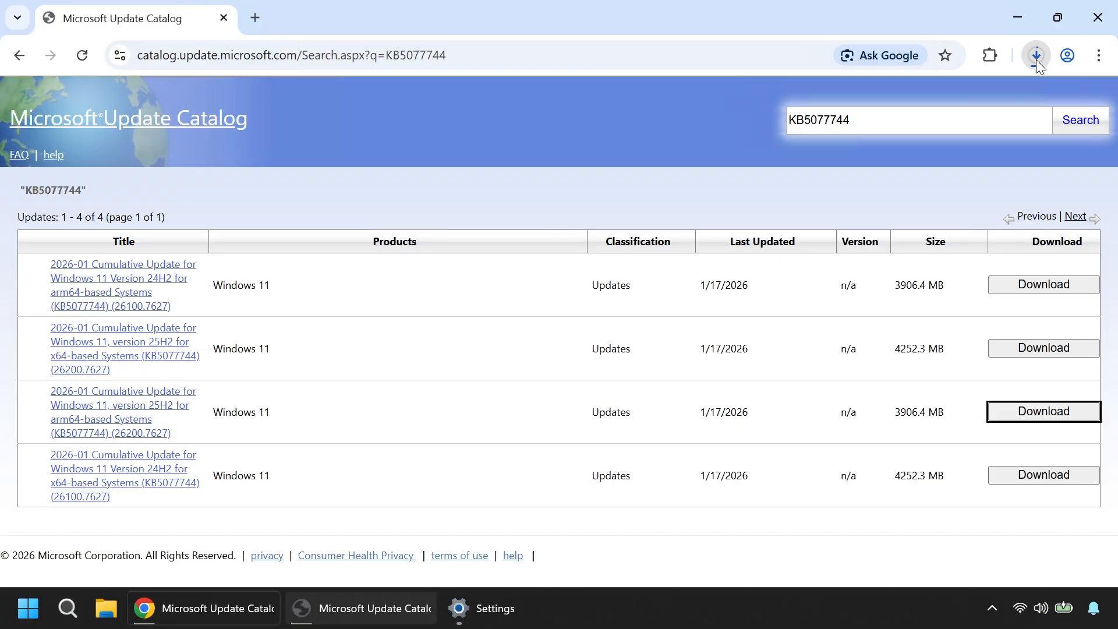
click(1036, 57)
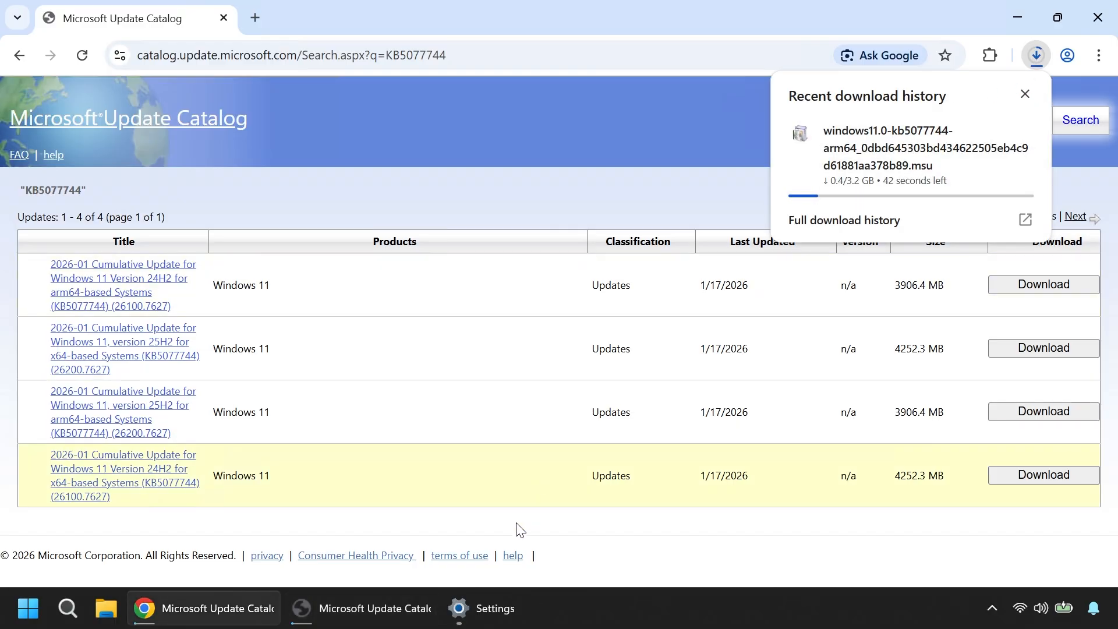
click(415, 613)
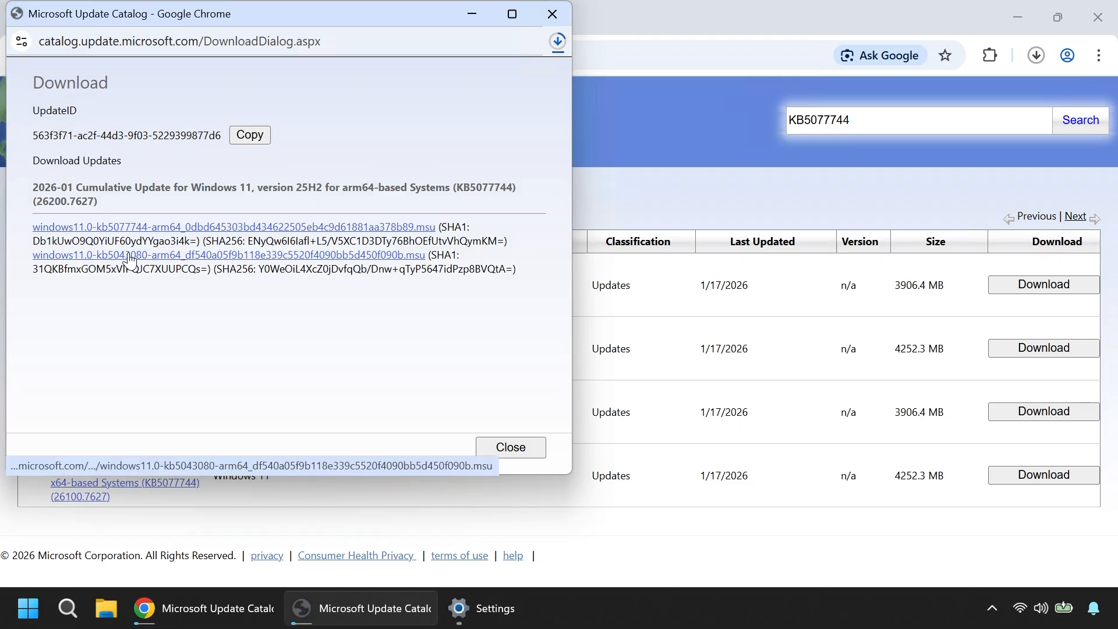
click(275, 260)
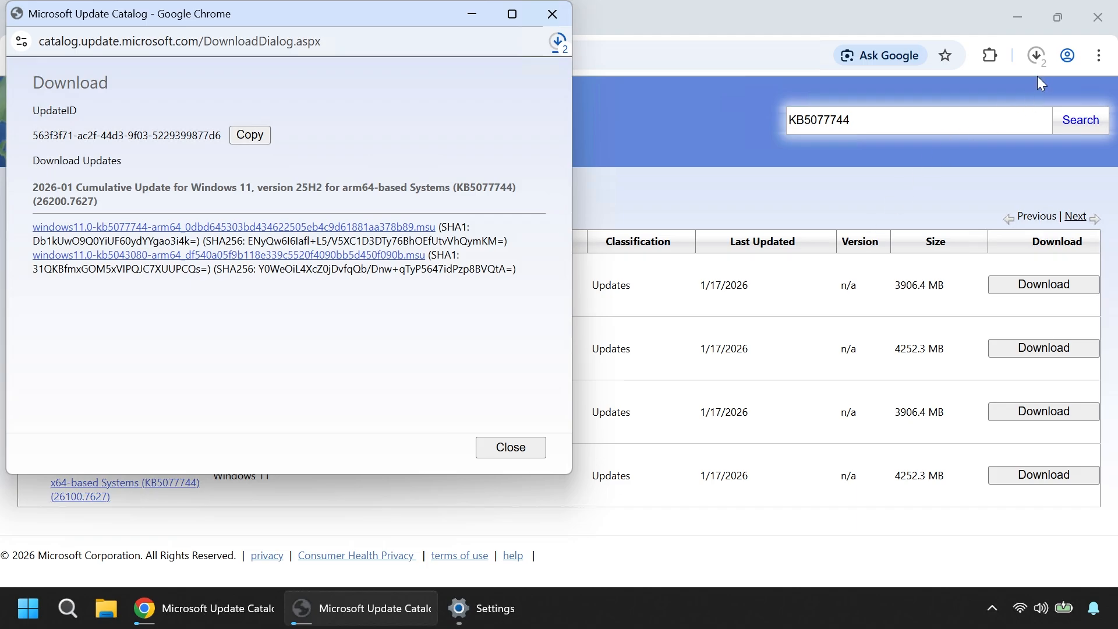
click(1036, 57)
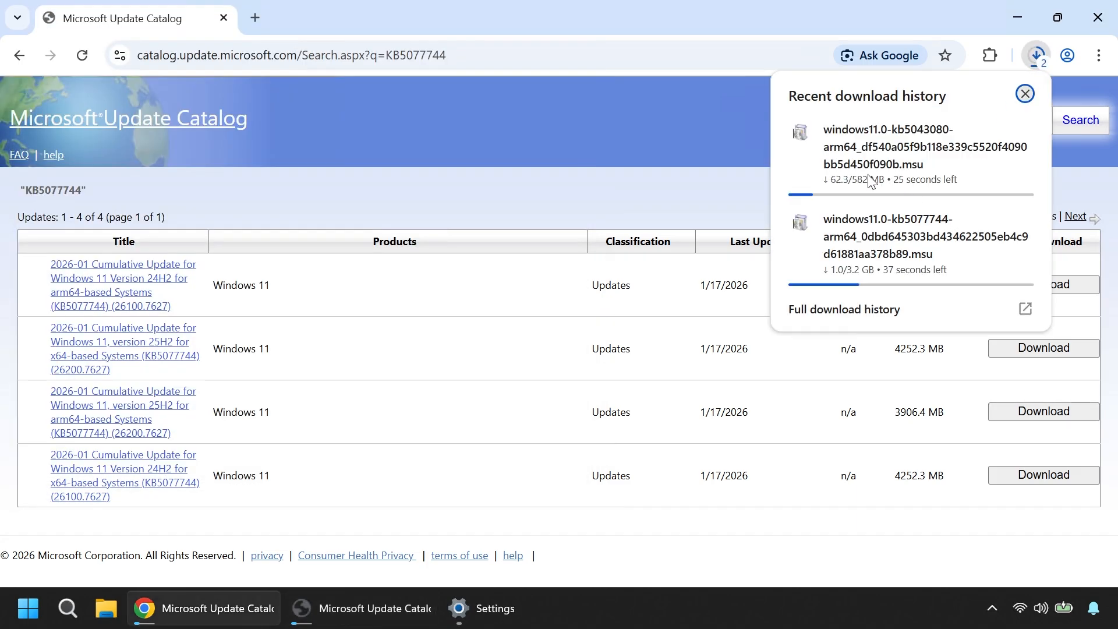
Try to install the downloaded kb5077744 arm64 package with the standalone installer, closing the catalog's download window and accepting the installation.
click(914, 255)
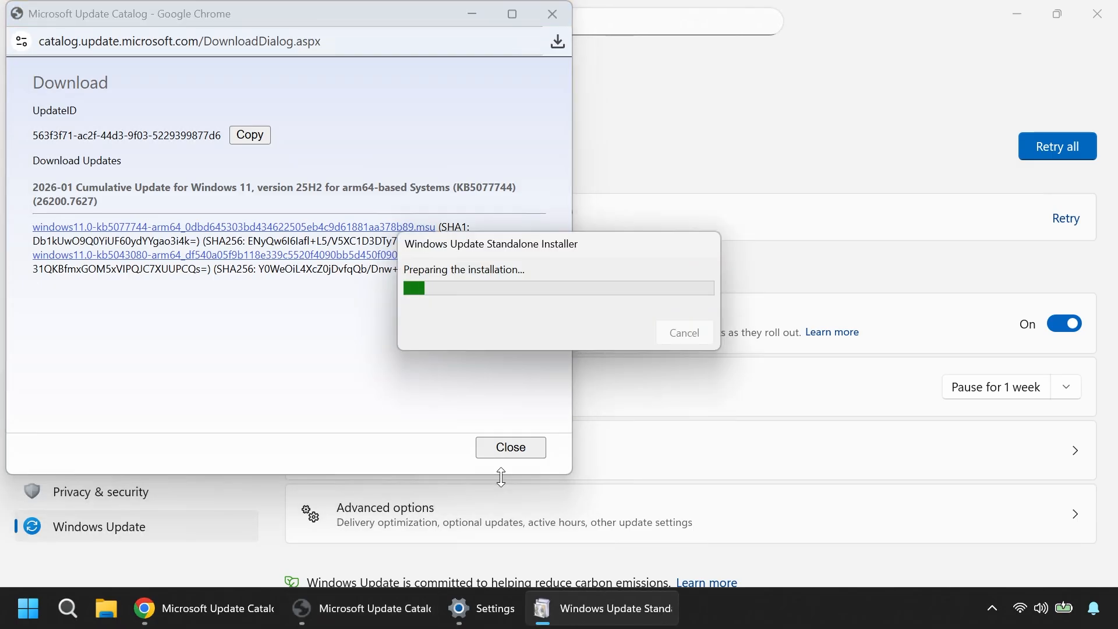
click(553, 13)
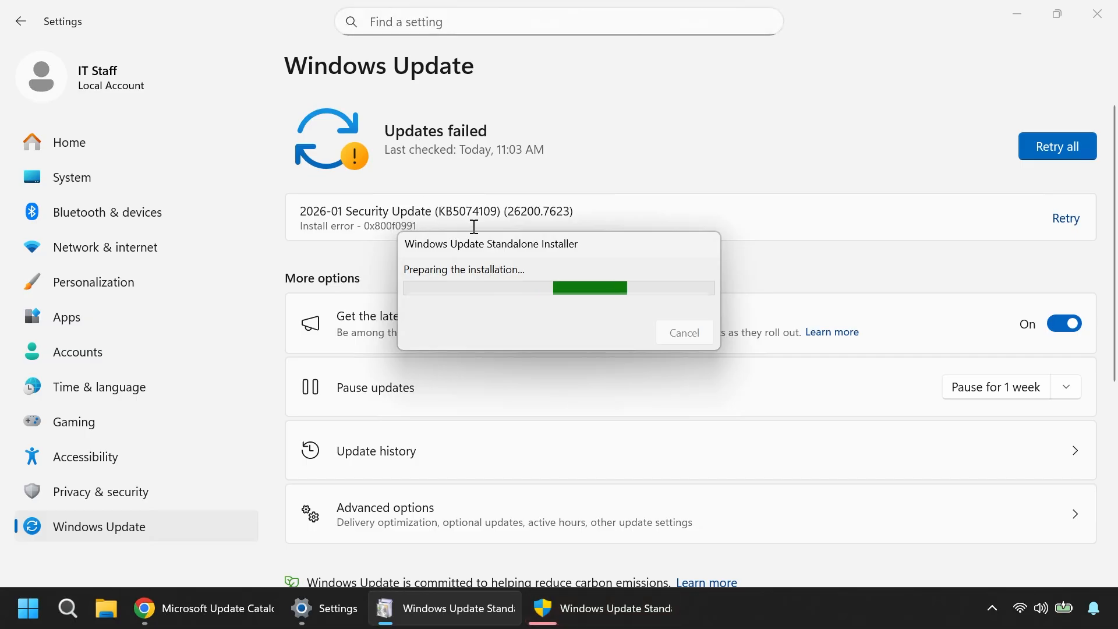
drag(476, 244, 478, 287)
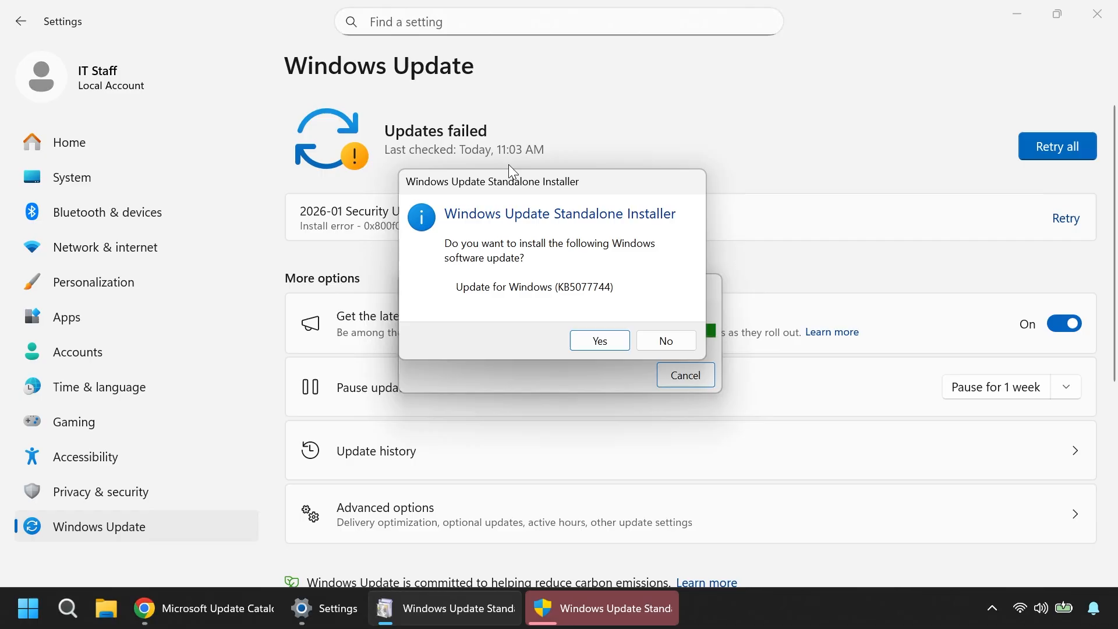
drag(513, 178, 524, 163)
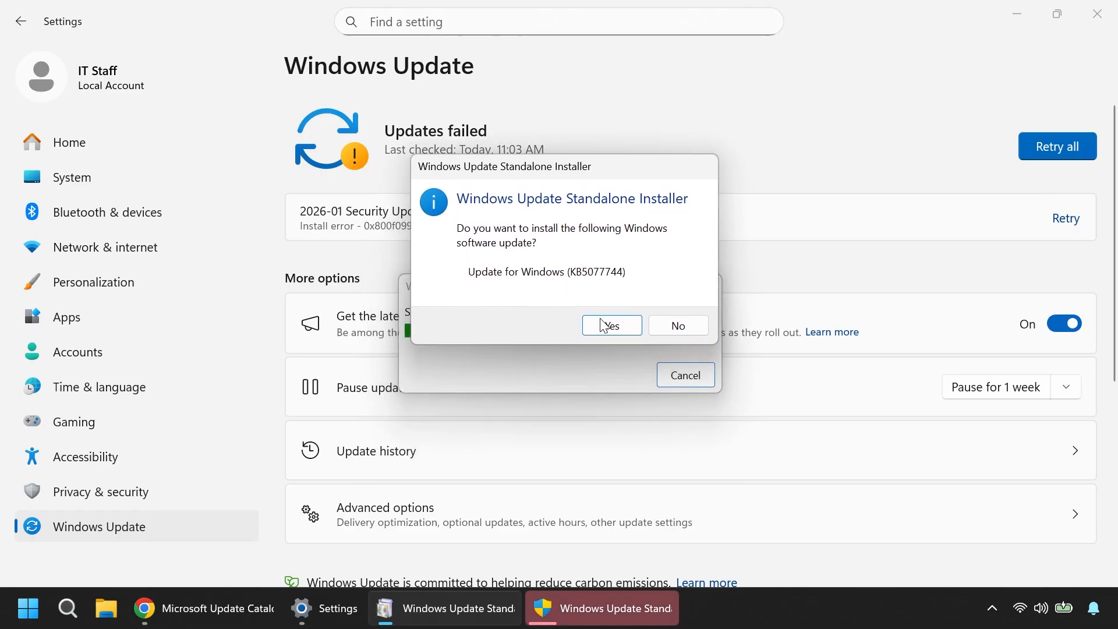
click(601, 320)
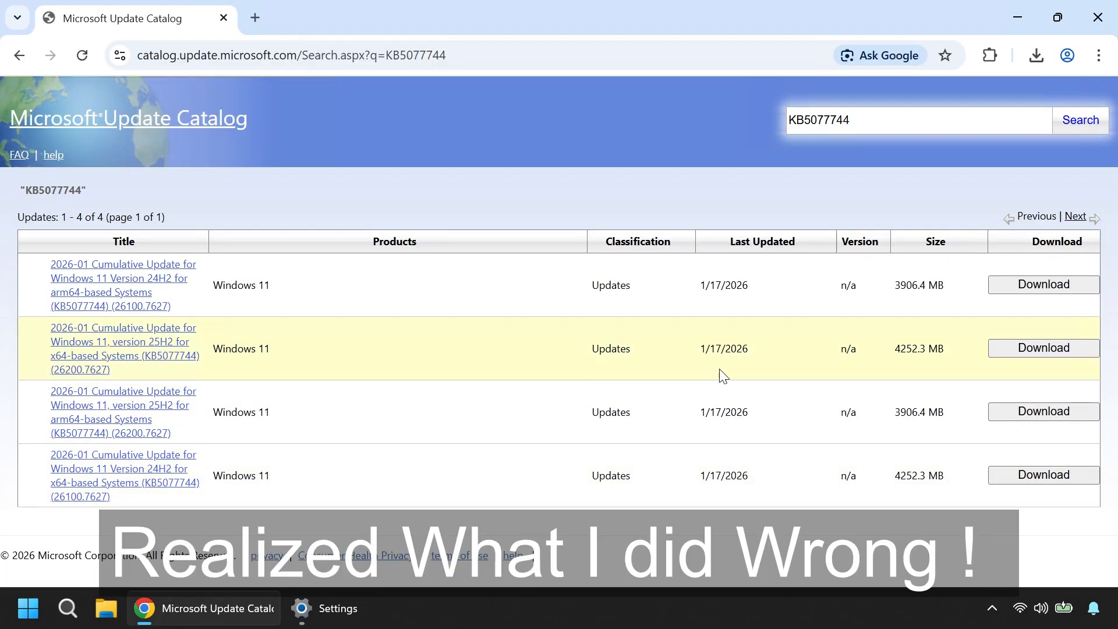
Download the kb5043080 x64 .msu file for Windows 11 version 25H2 x64 and check that its download finishes.
click(1037, 55)
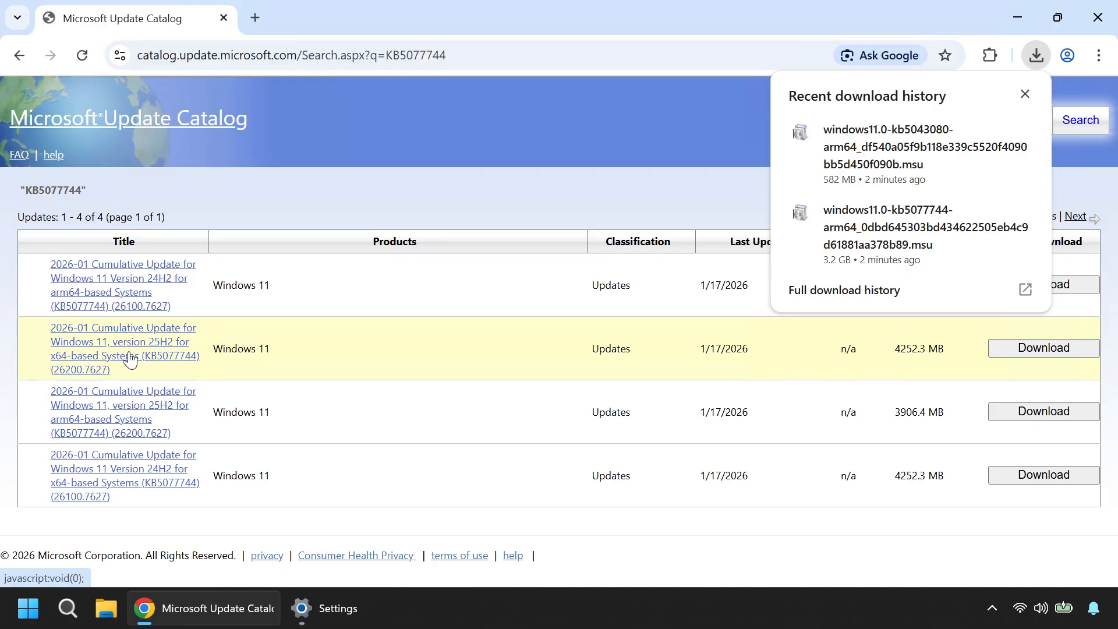
drag(52, 325, 260, 338)
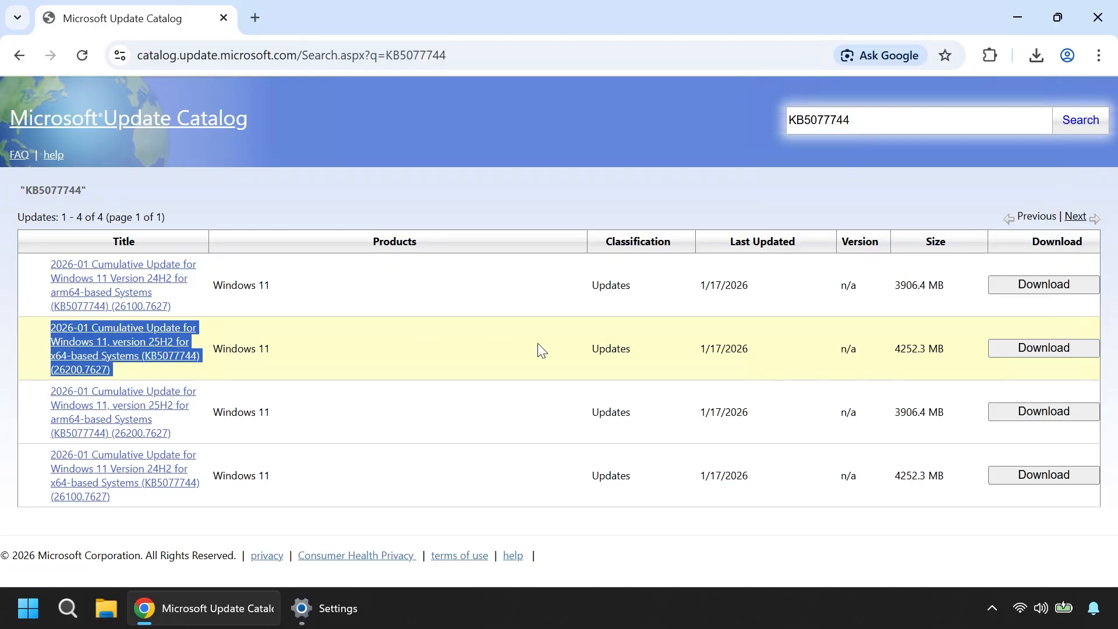
click(1012, 352)
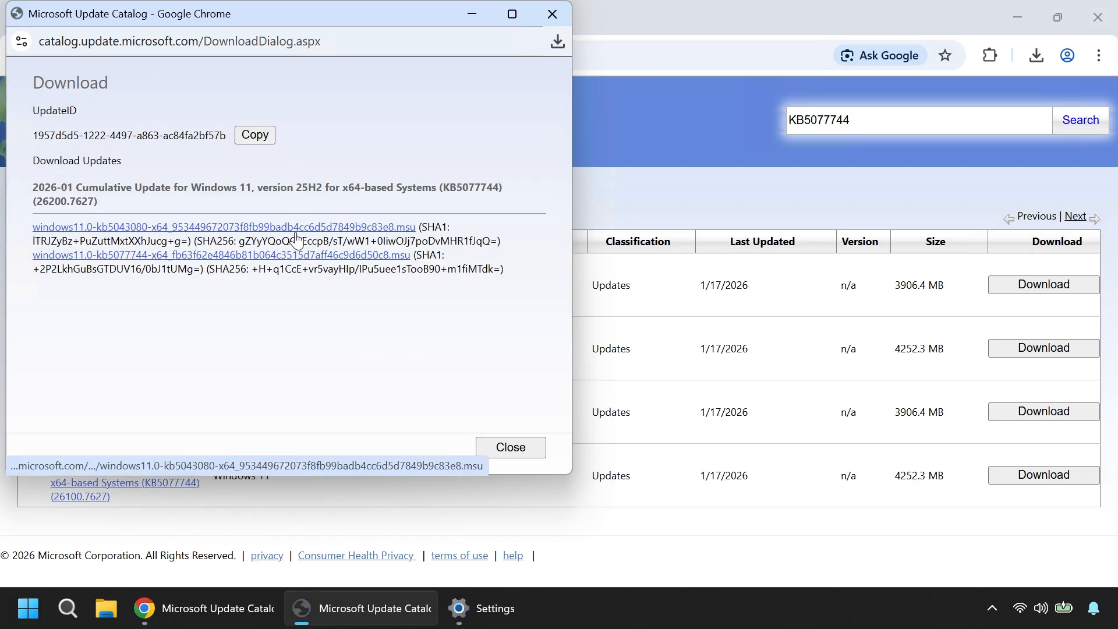
click(203, 232)
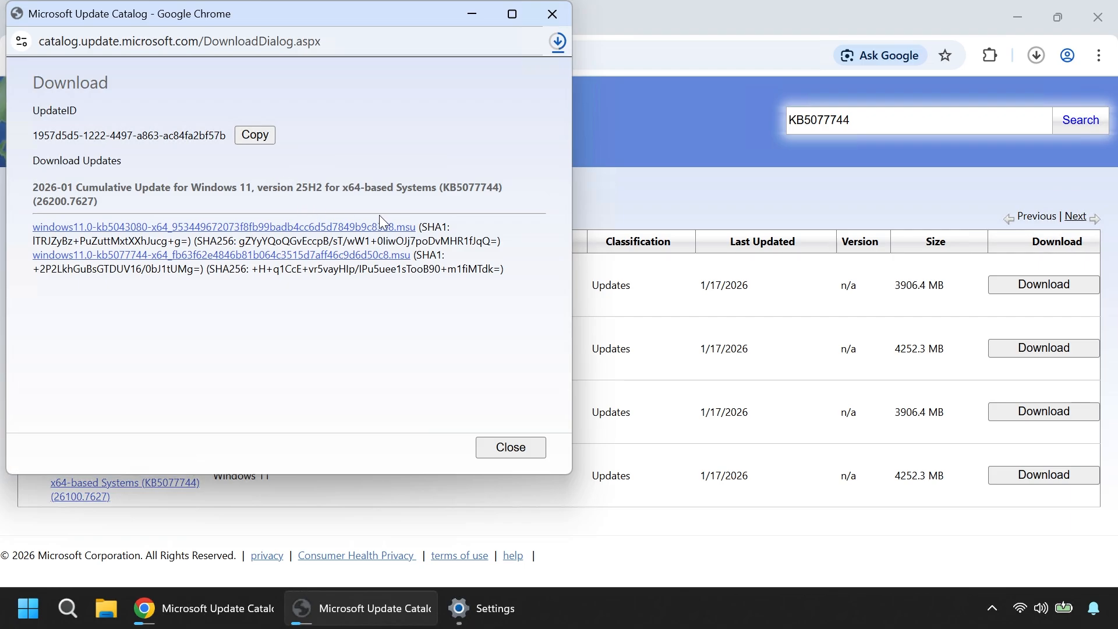
click(1041, 51)
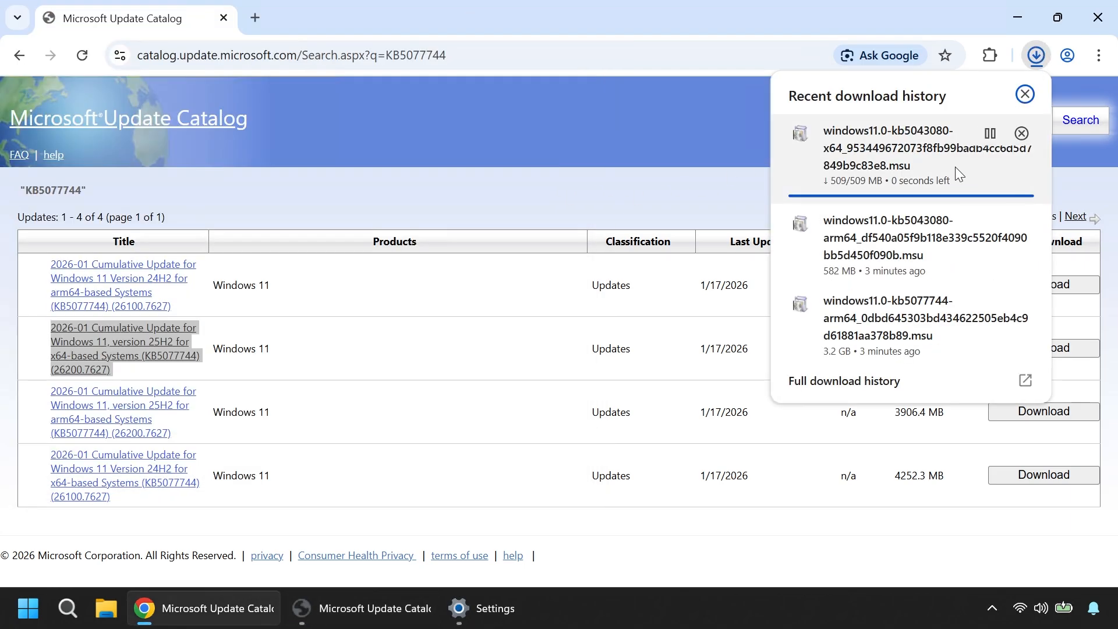
click(1080, 349)
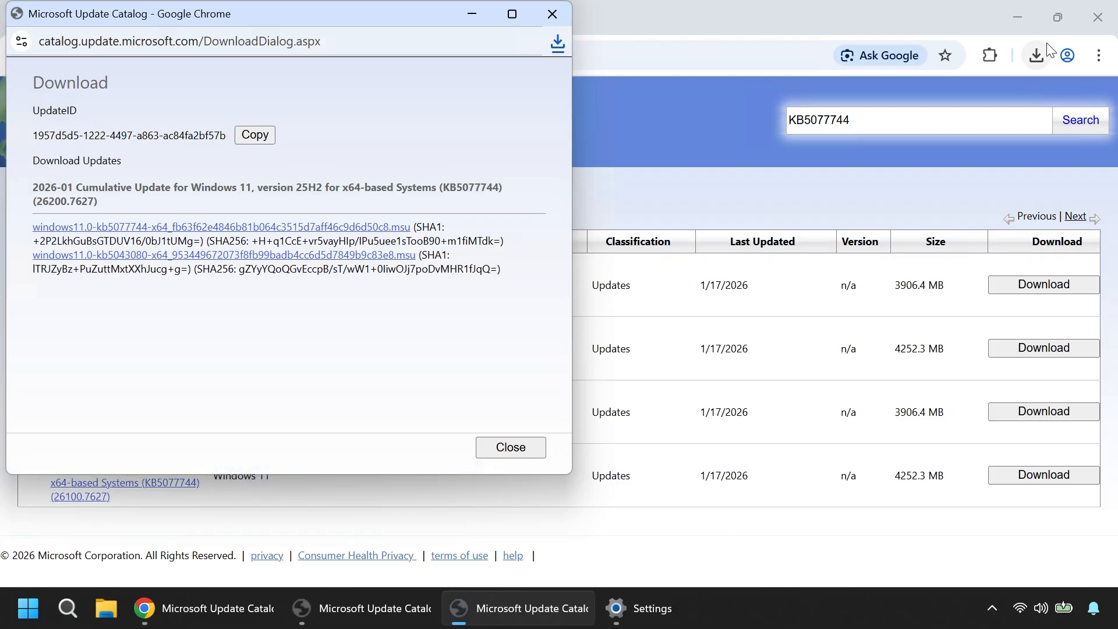
click(1037, 54)
mouse_move(962, 166)
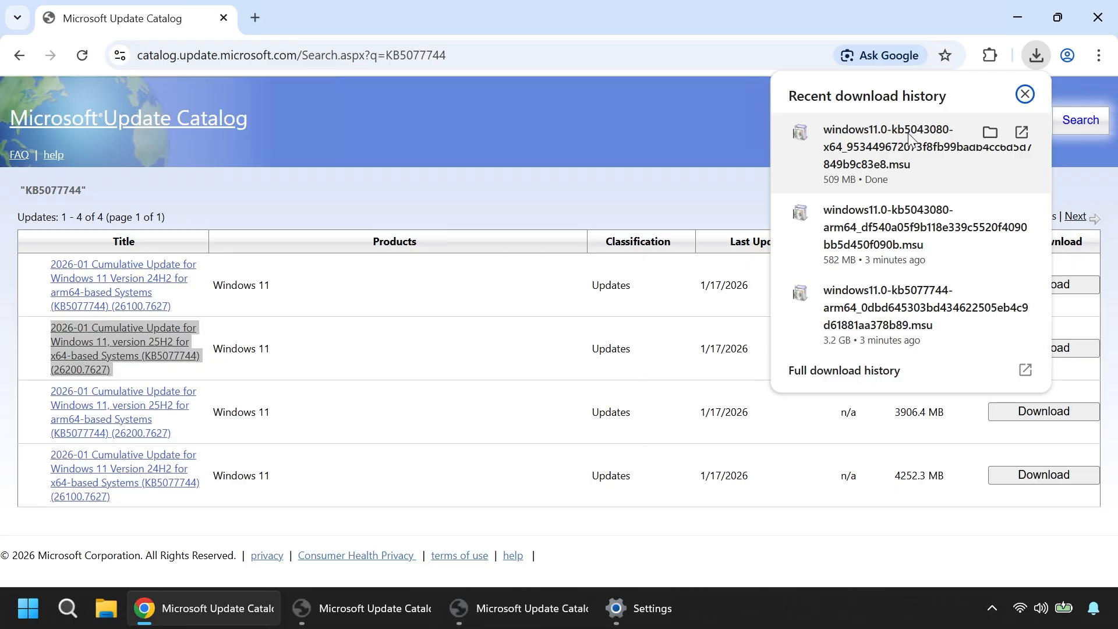
Download the kb5077744 x64 .msu file from the version 25H2 x64 entry and check its download progress.
click(1060, 347)
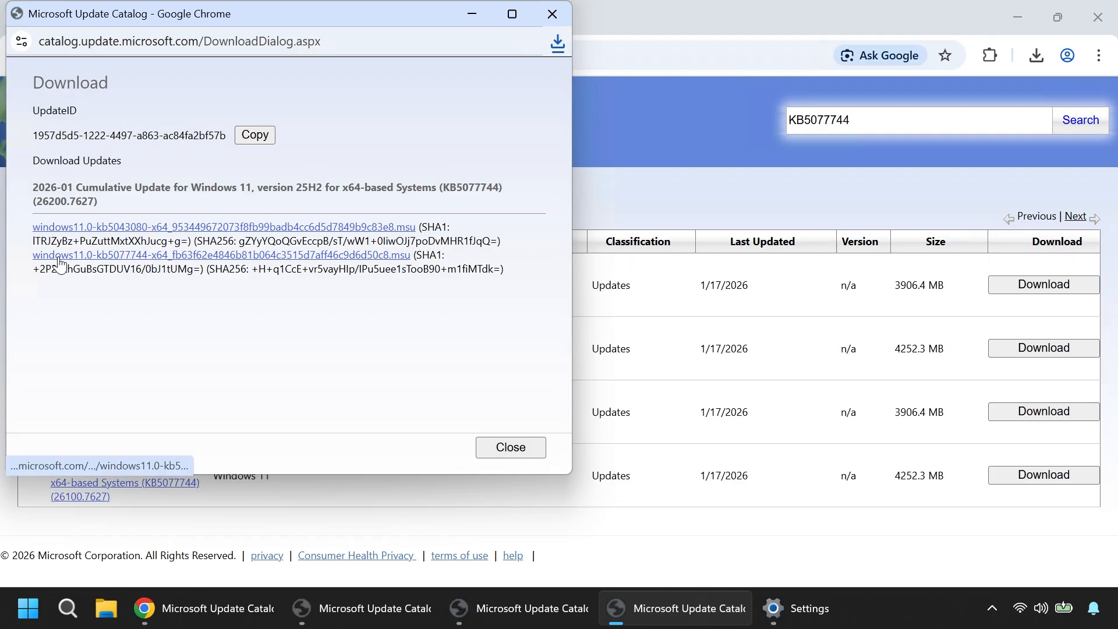
drag(26, 257, 194, 260)
click(220, 338)
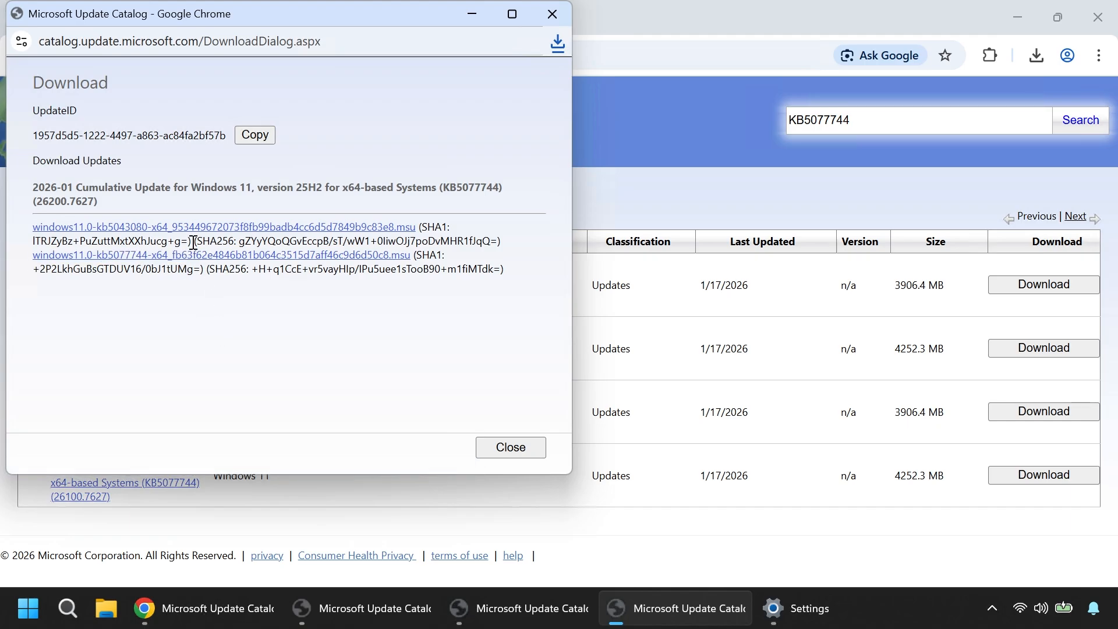
click(192, 261)
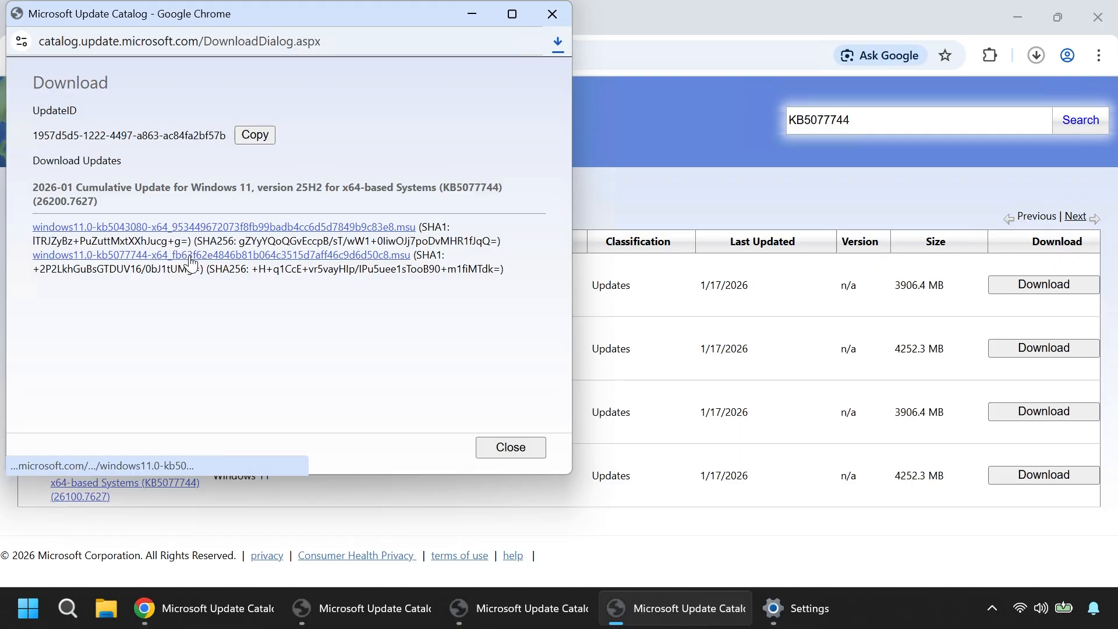
click(1035, 55)
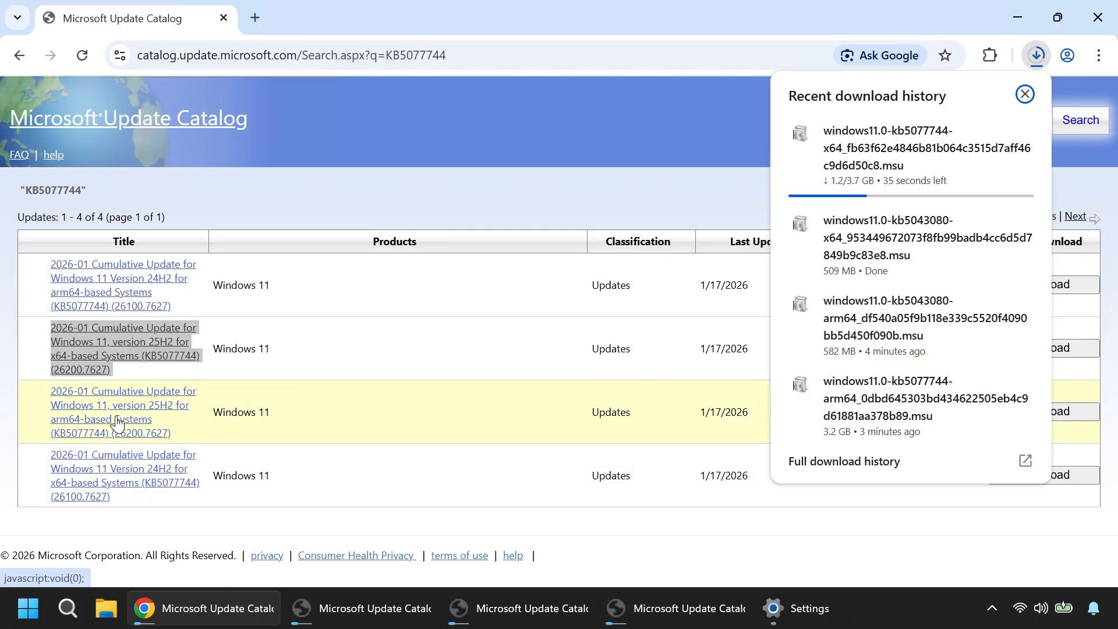
mouse_move(850, 183)
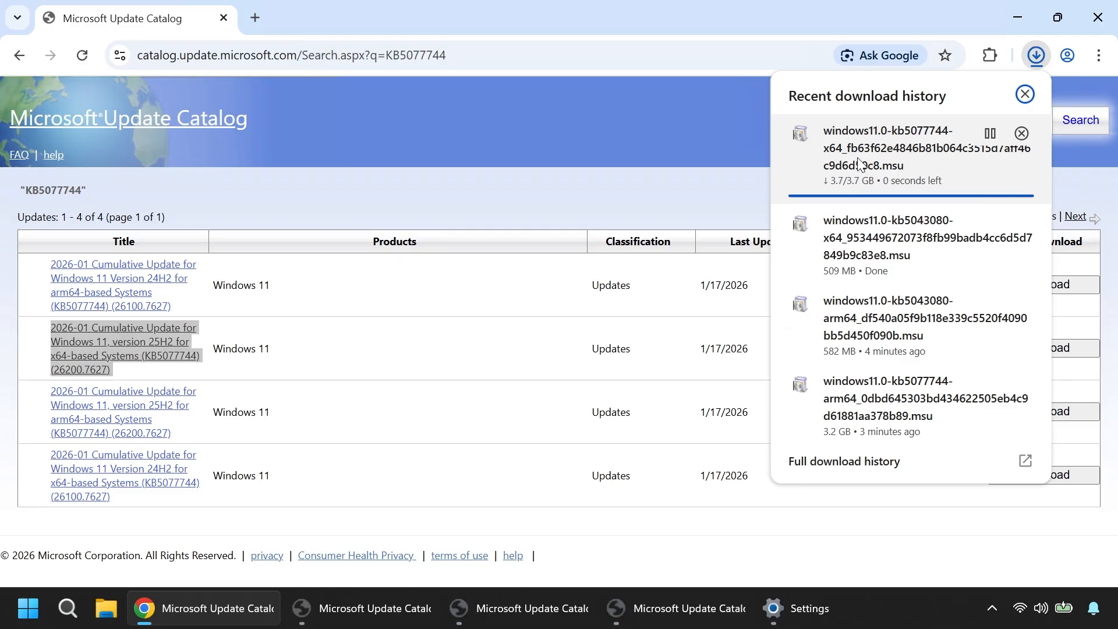
Install the downloaded kb5077744 x64 package with the standalone installer, accepting the installation of Update for Windows (KB5077744).
click(875, 197)
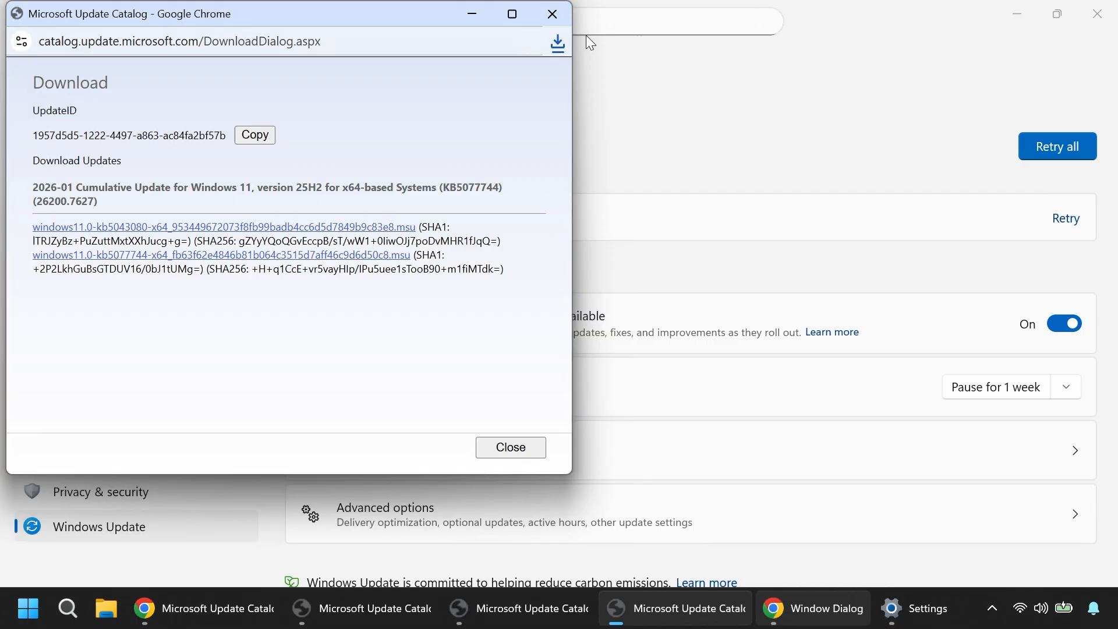
click(589, 42)
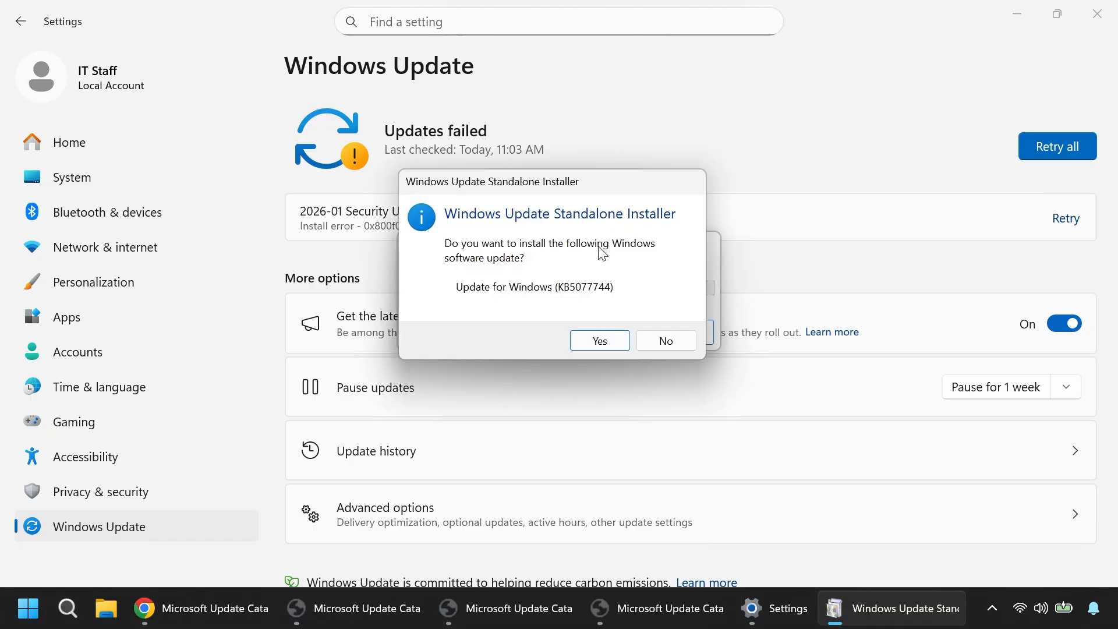
click(593, 341)
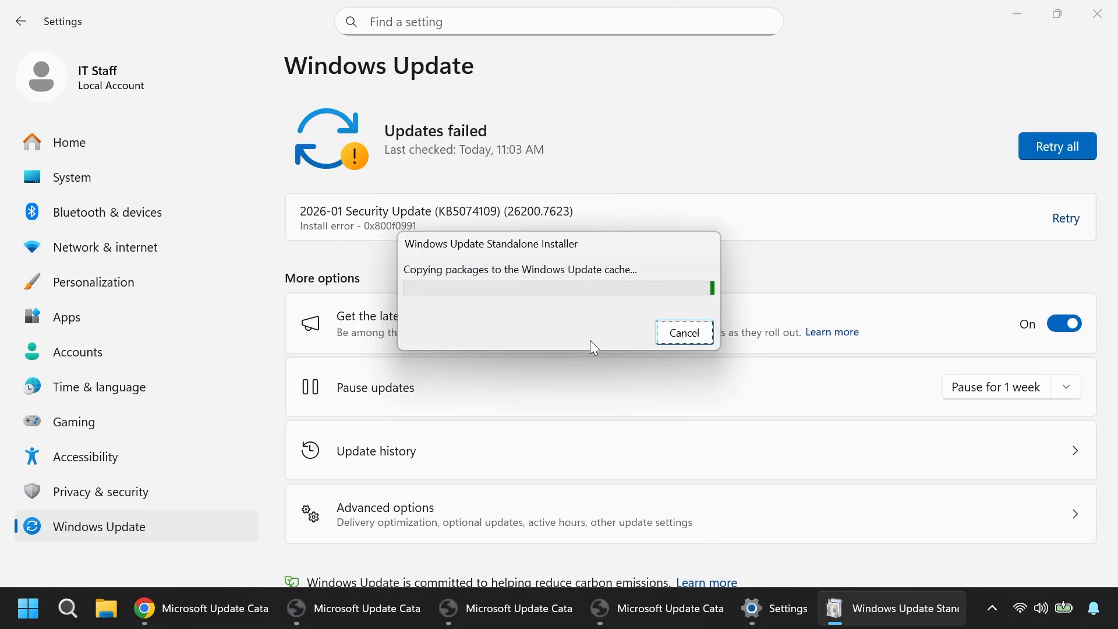
drag(300, 226, 442, 230)
click(872, 620)
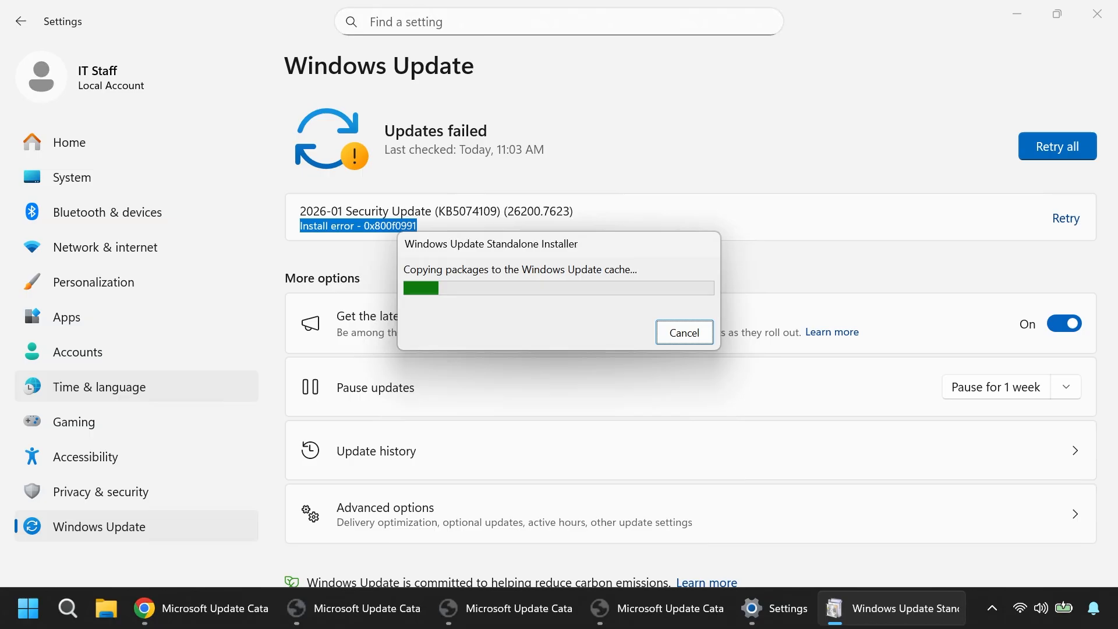
click(267, 281)
click(951, 616)
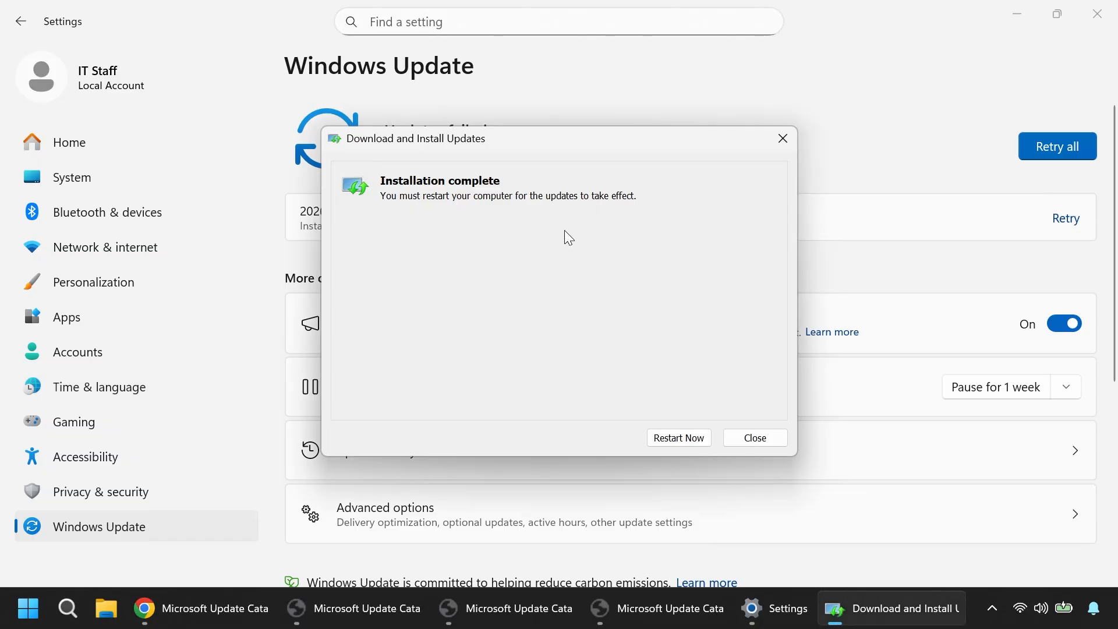
Move the installation dialog aside to view the failed KB5074109 entry, and restart the computer to apply the installed update.
drag(554, 130, 513, 182)
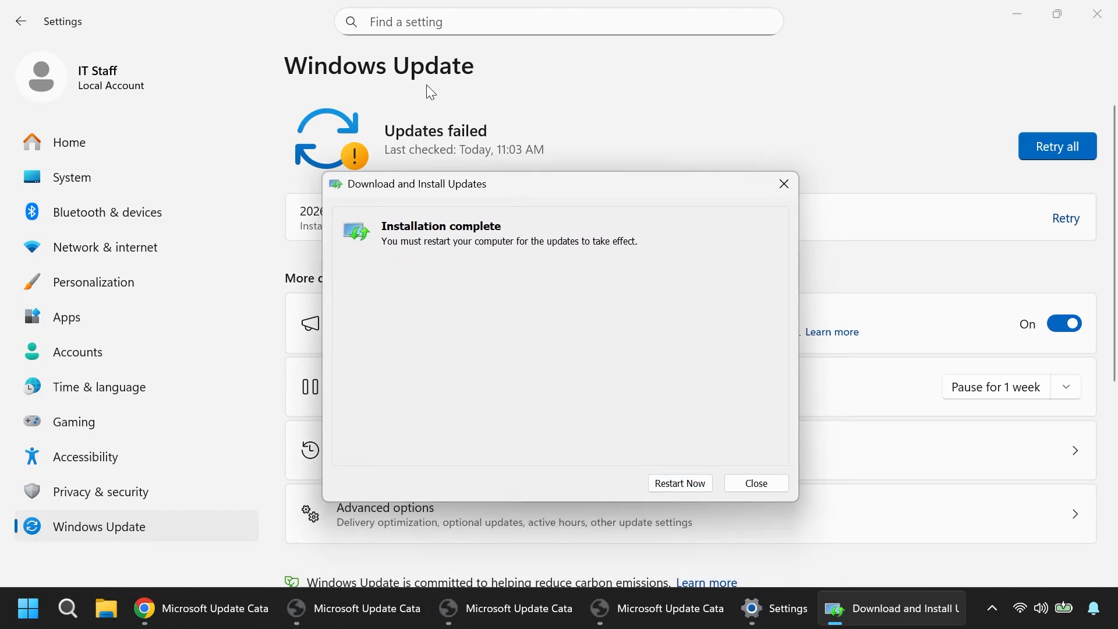
drag(575, 180, 574, 269)
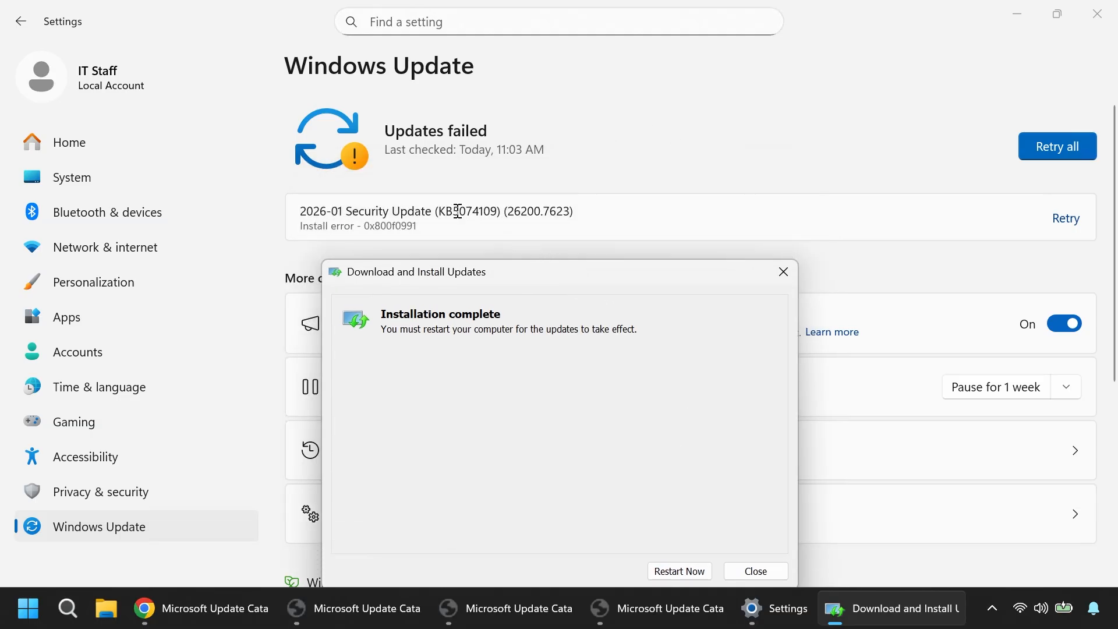
drag(438, 211, 495, 210)
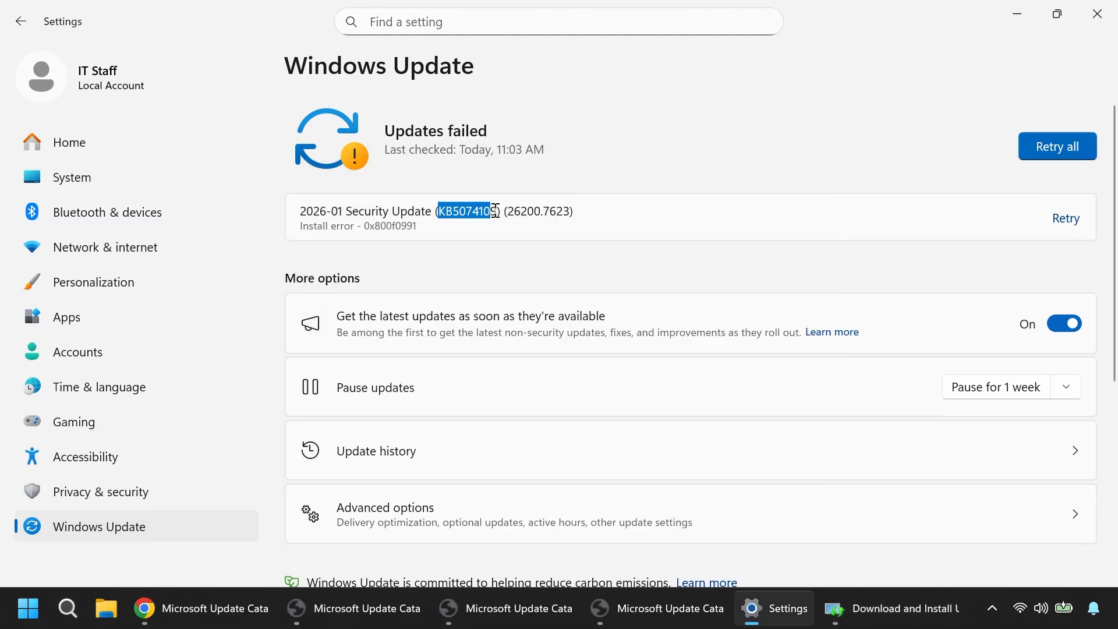
click(870, 603)
click(680, 571)
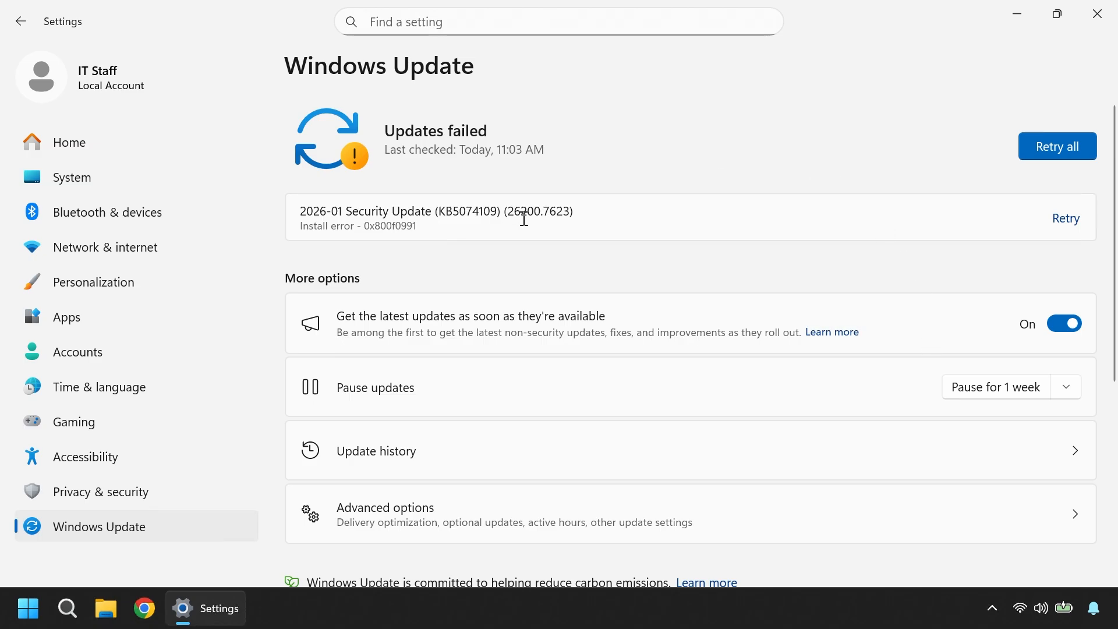
Check the installation status of Update for Windows (KB5077744) in the update history.
click(398, 456)
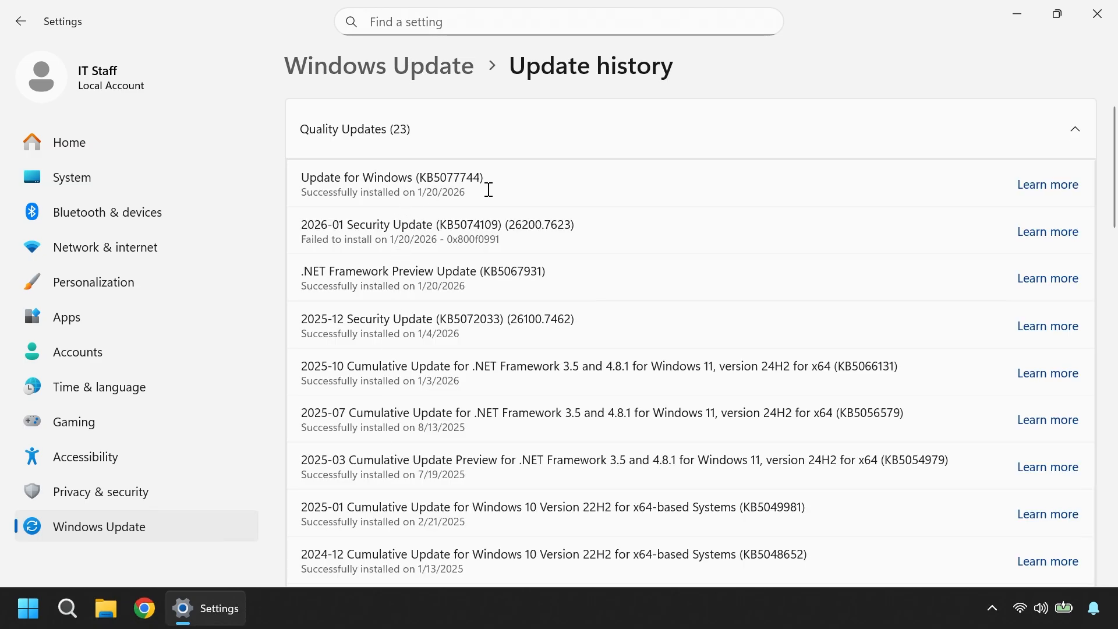
drag(494, 180, 296, 180)
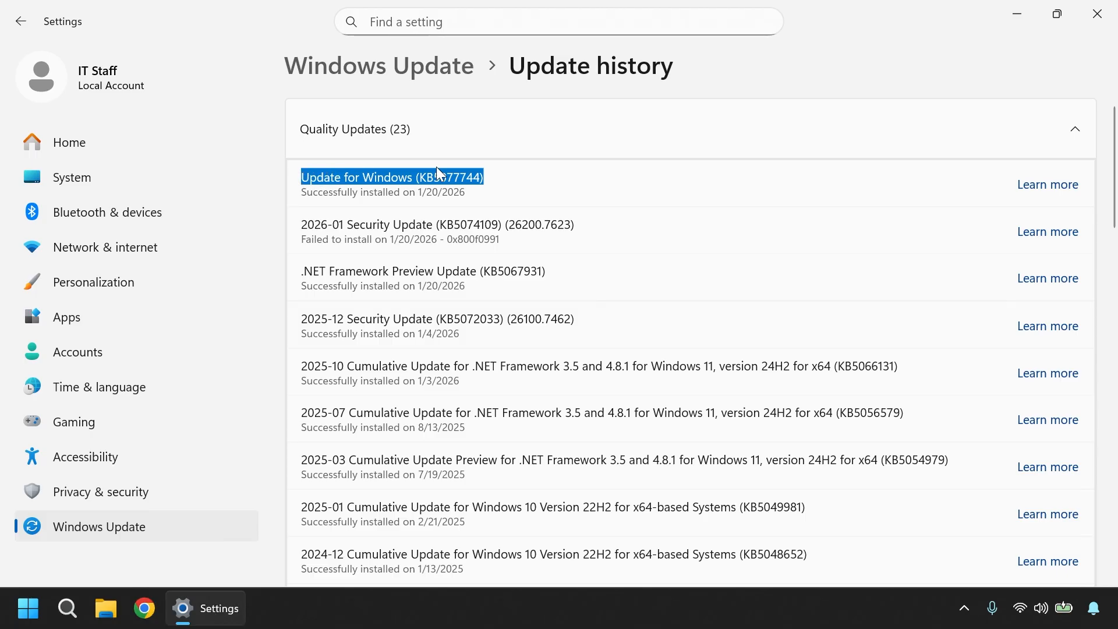
mouse_move(464, 193)
mouse_down()
mouse_move(296, 191)
mouse_move(473, 188)
mouse_up()
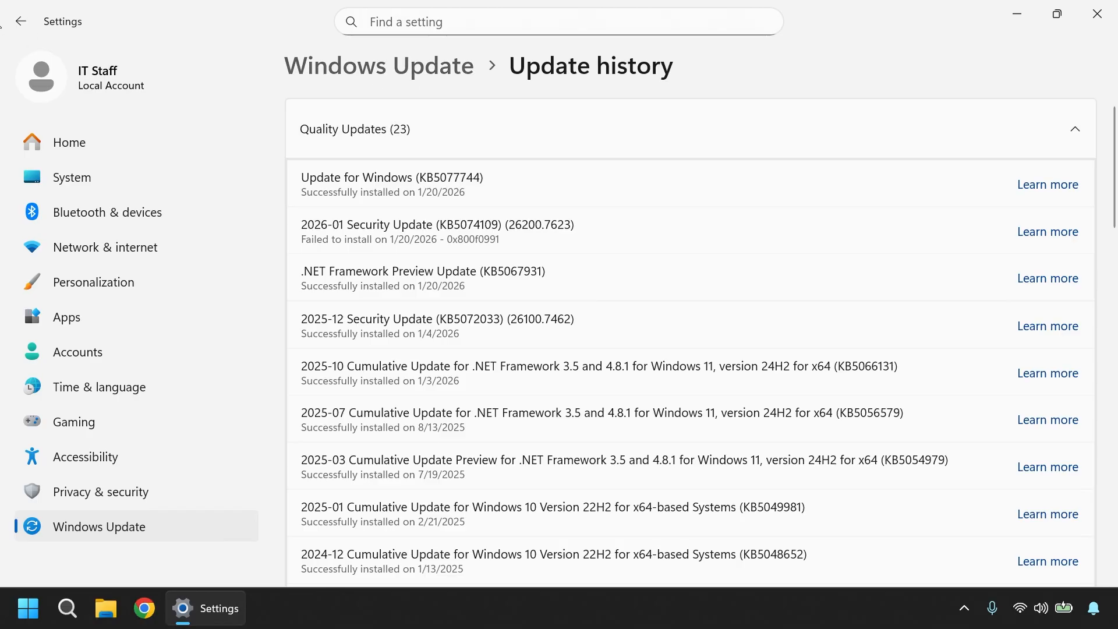
Return to the Windows Update page, retry all failed updates, and run another check for updates.
click(21, 21)
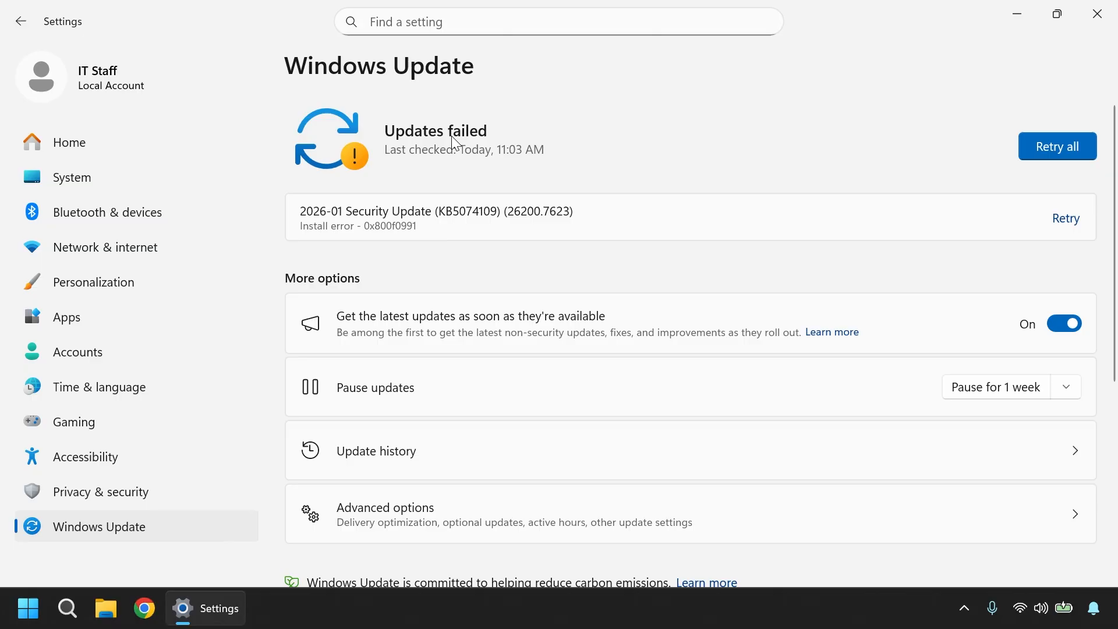
click(1044, 149)
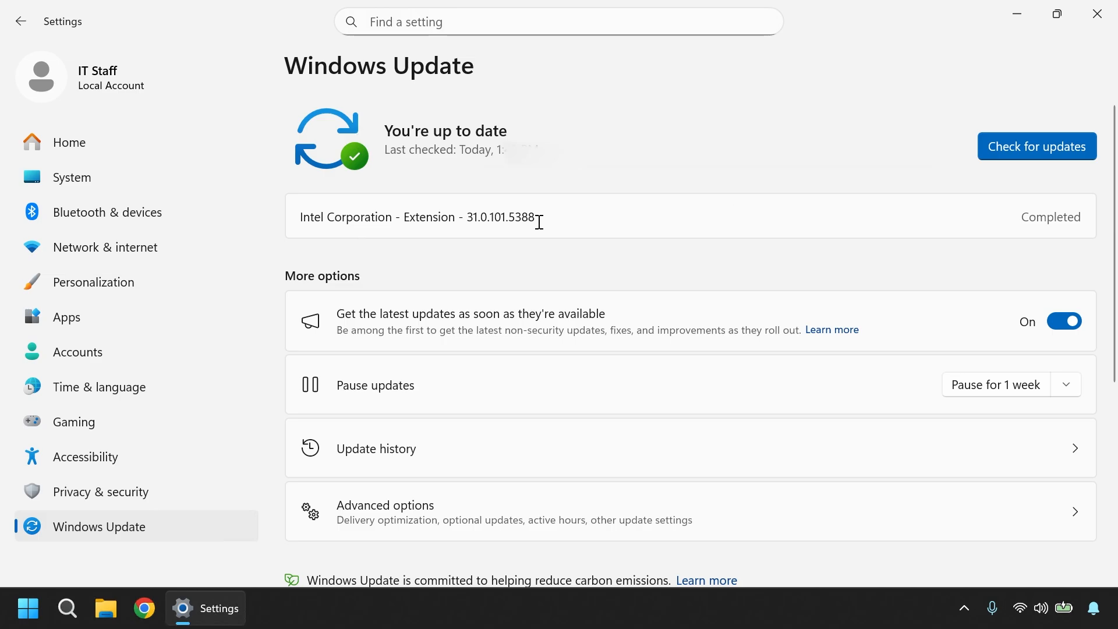
drag(540, 222, 301, 218)
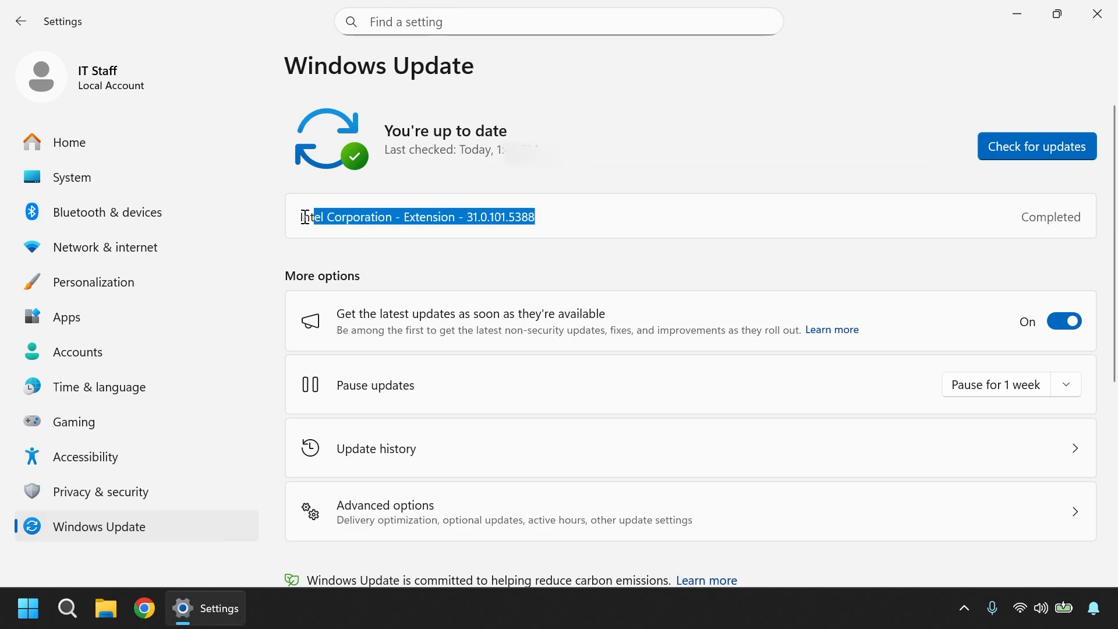
click(910, 163)
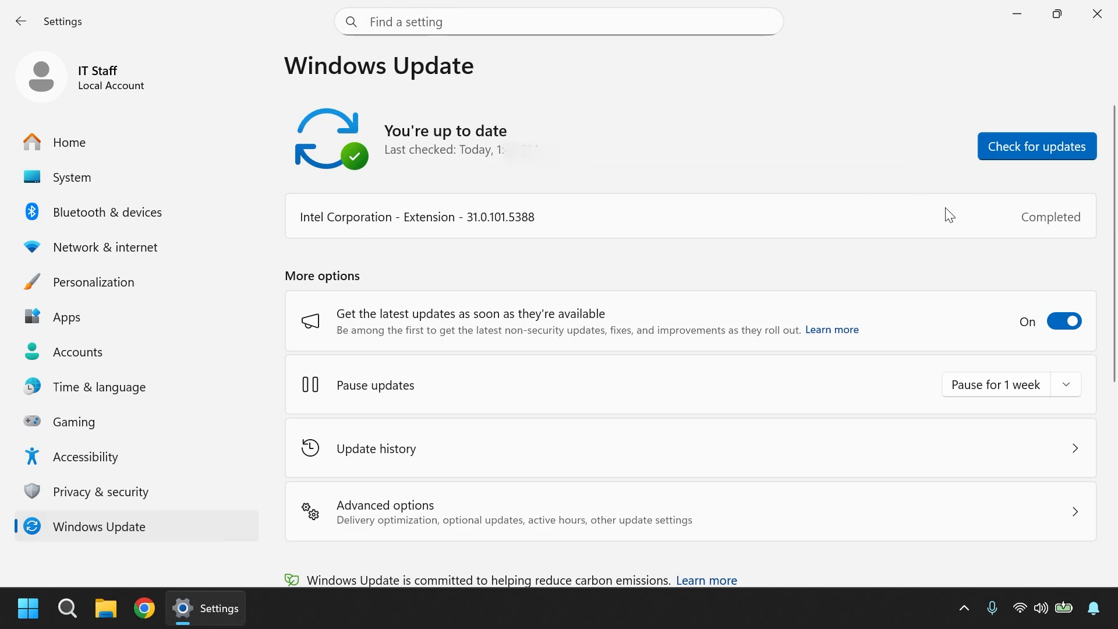
click(1014, 150)
click(1025, 149)
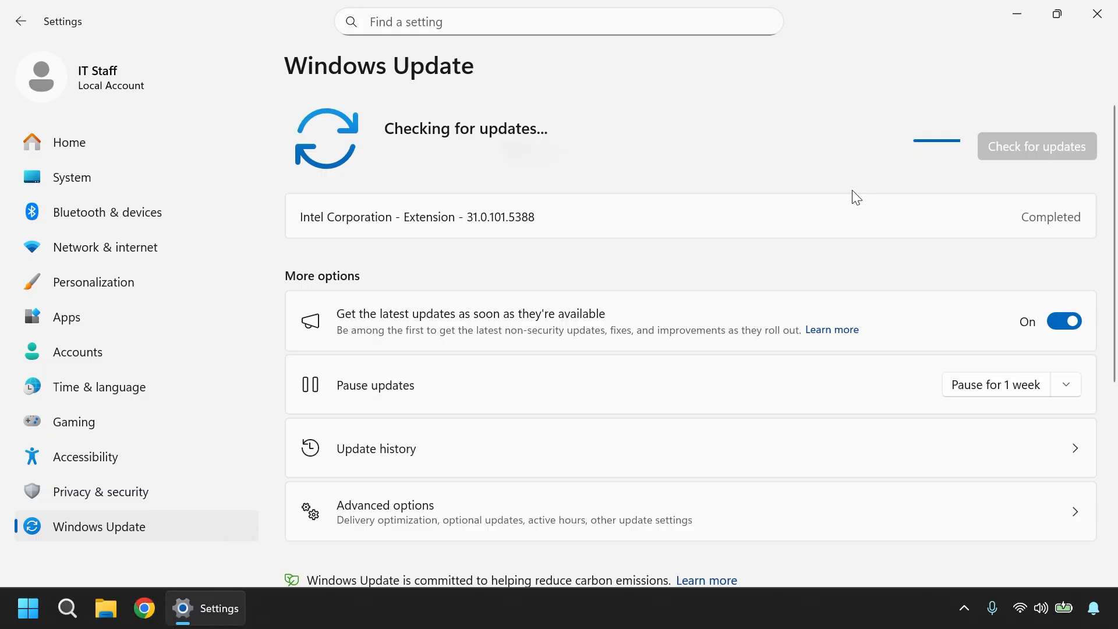